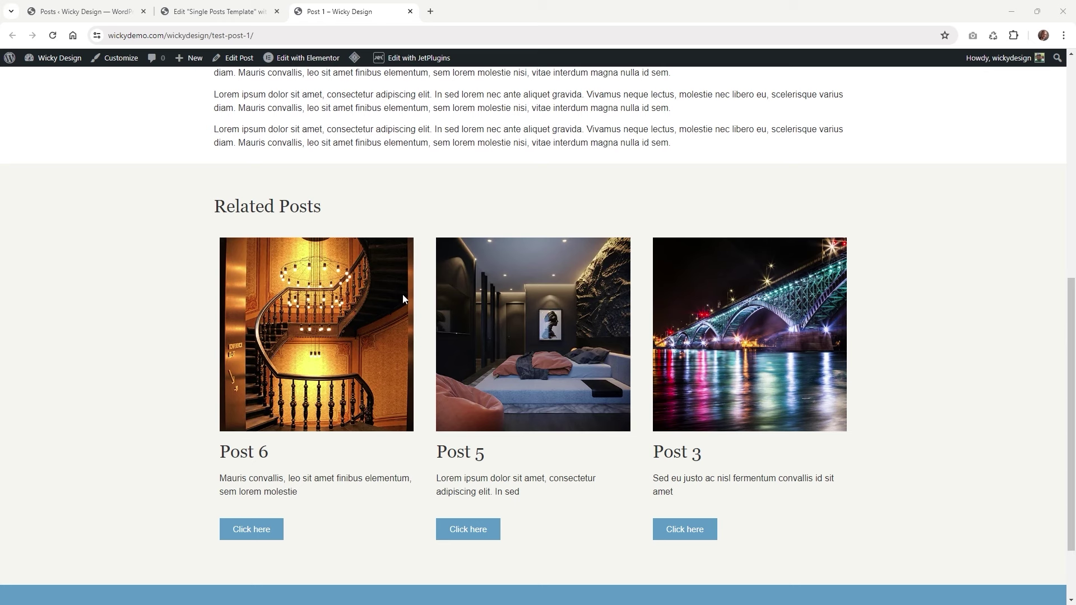
- Scroll up the Post 1 page, then switch to the Posts ‹ Wicky Design admin tab
scroll(403, 296, "up", 2)
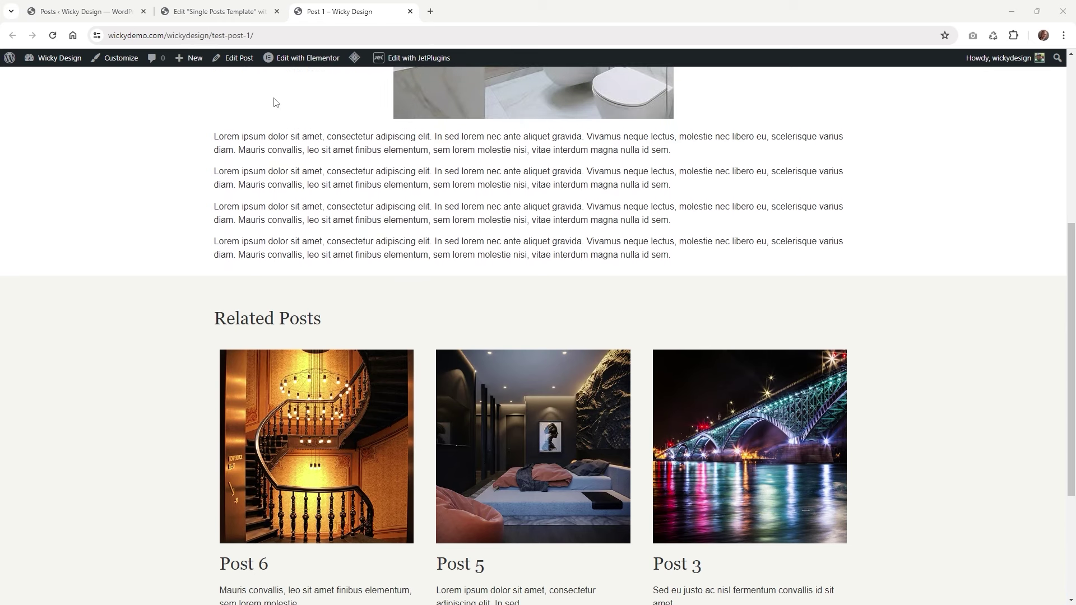
left_click(84, 11)
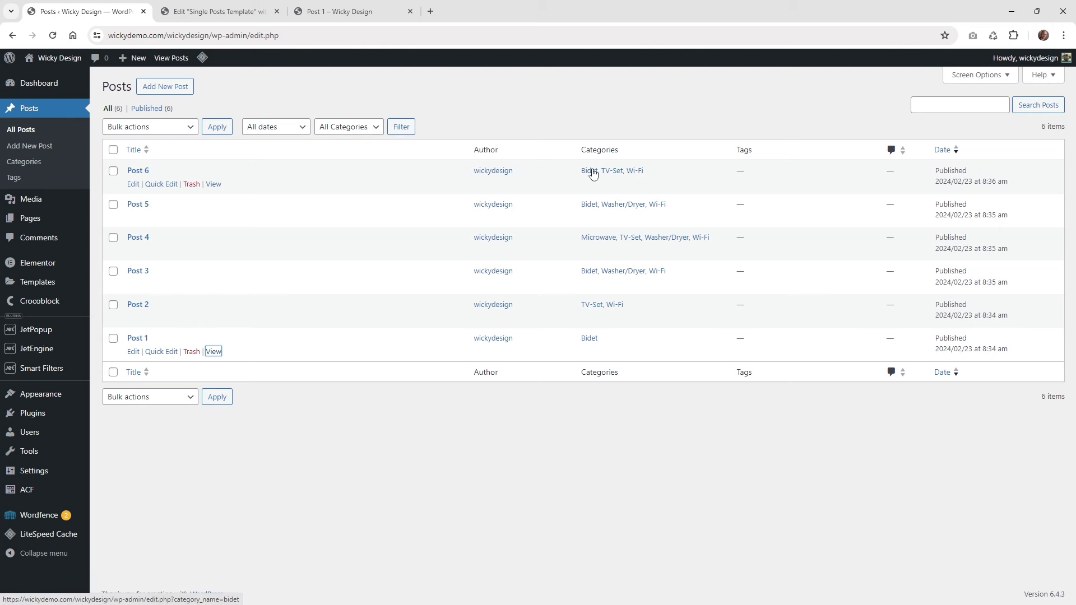
- Go to JetEngine Listings and open Post Listing's Edit with Elementor link in a new tab
left_click(112, 364)
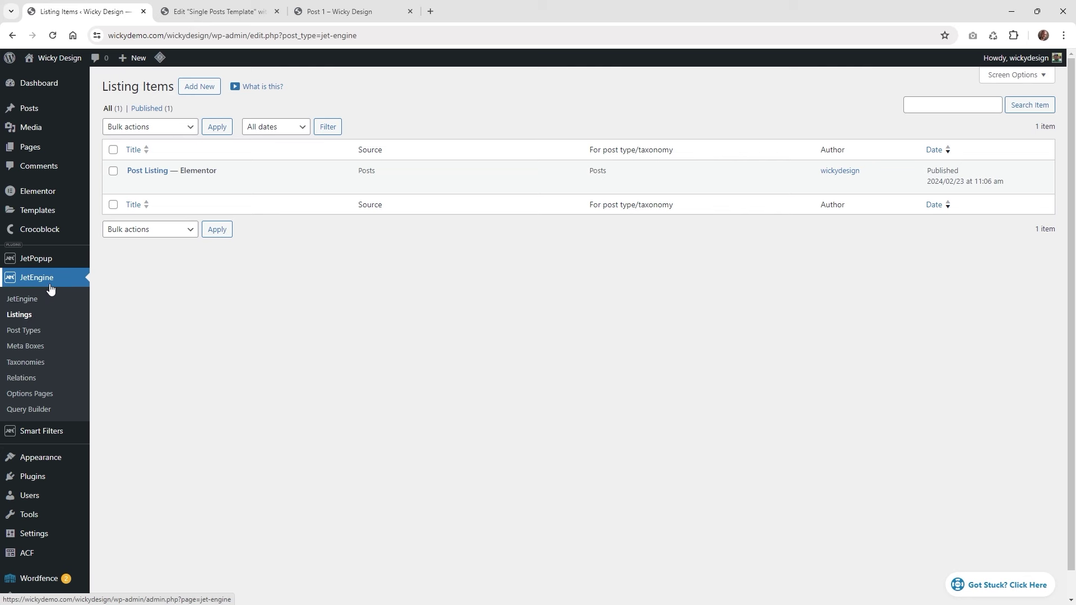
mouse_move(141, 179)
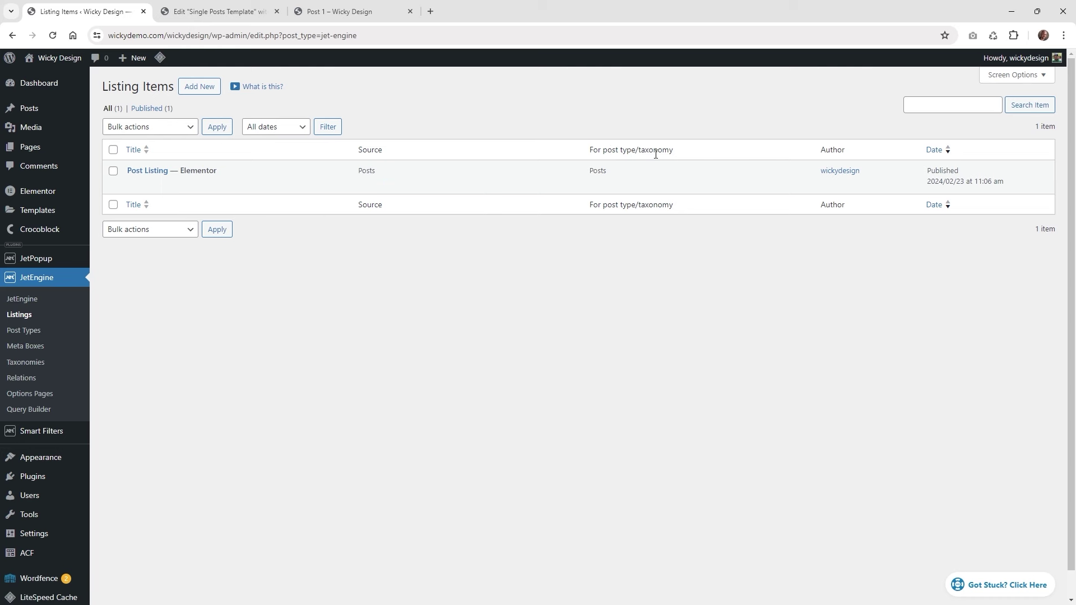
right_click(251, 184)
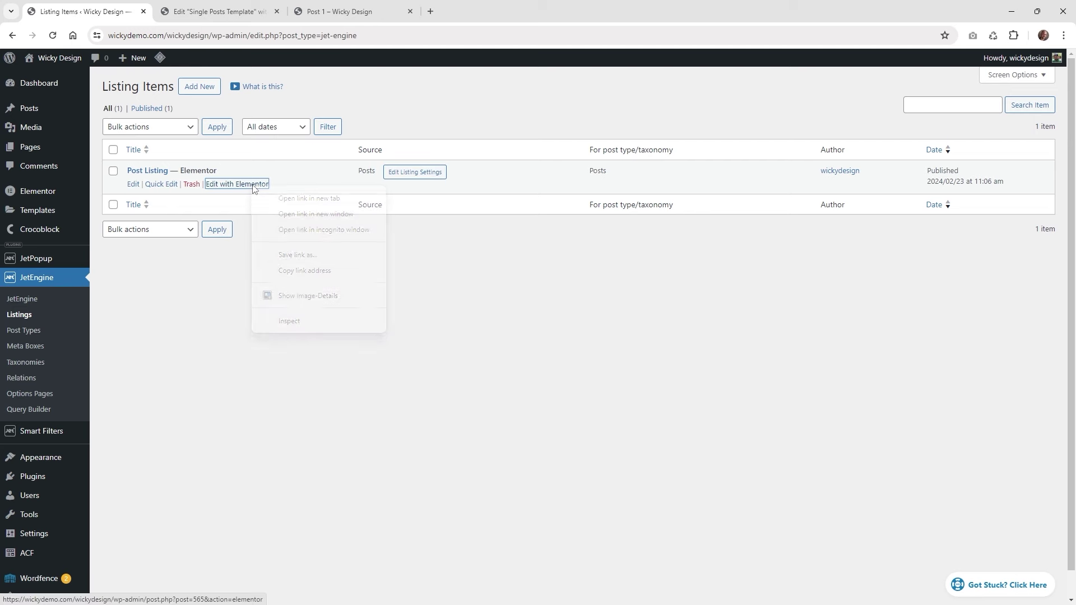
left_click(309, 199)
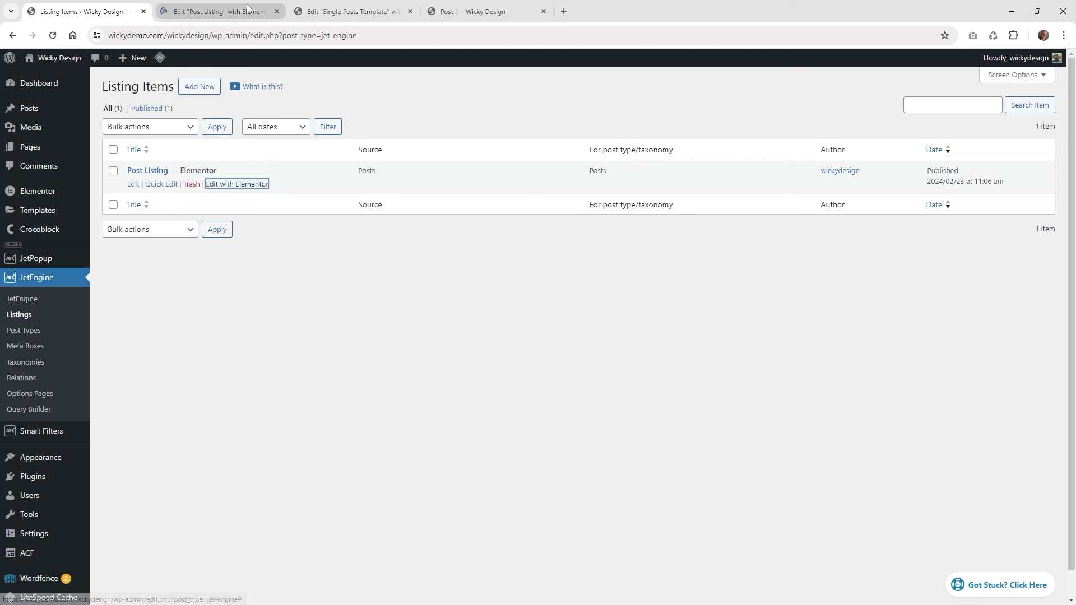
- Confirm the Post Listing's source is Posts with post type Posts in Listing Settings
left_click(247, 4)
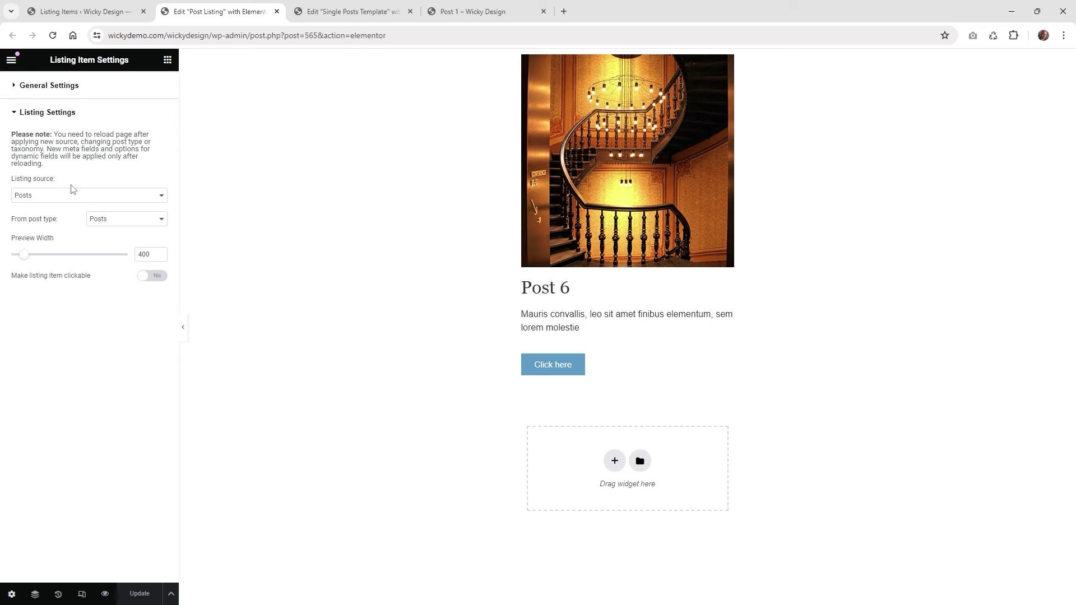
left_click(75, 201)
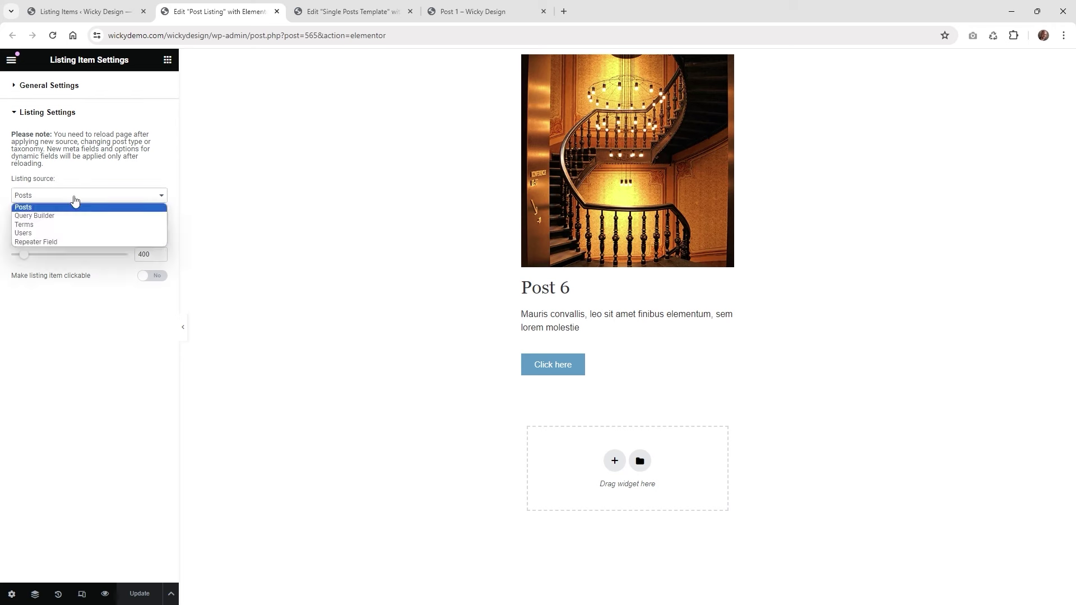
left_click(33, 210)
left_click(120, 222)
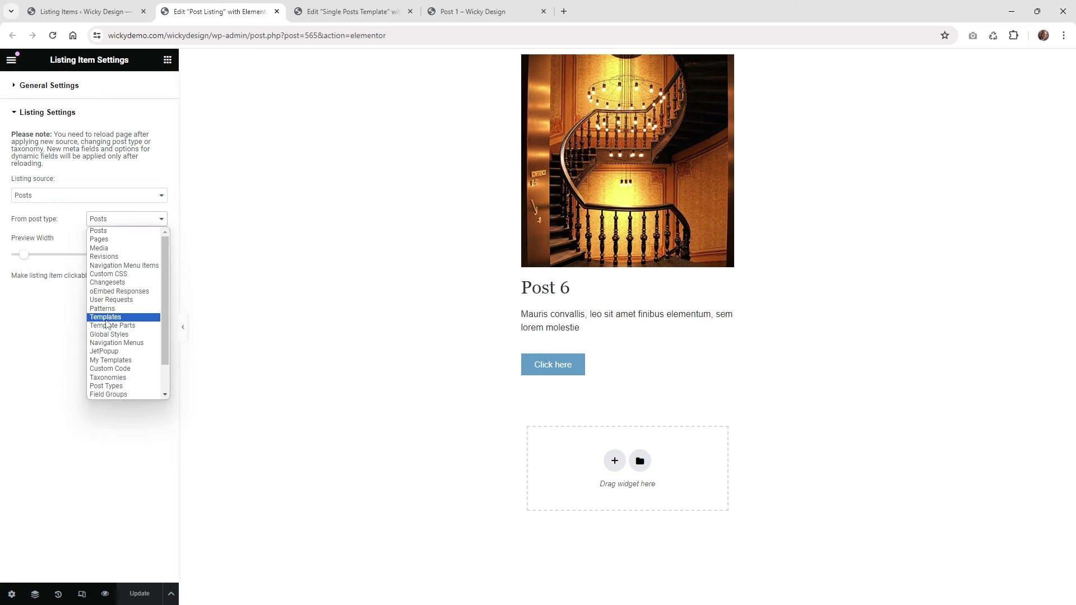
left_click(40, 355)
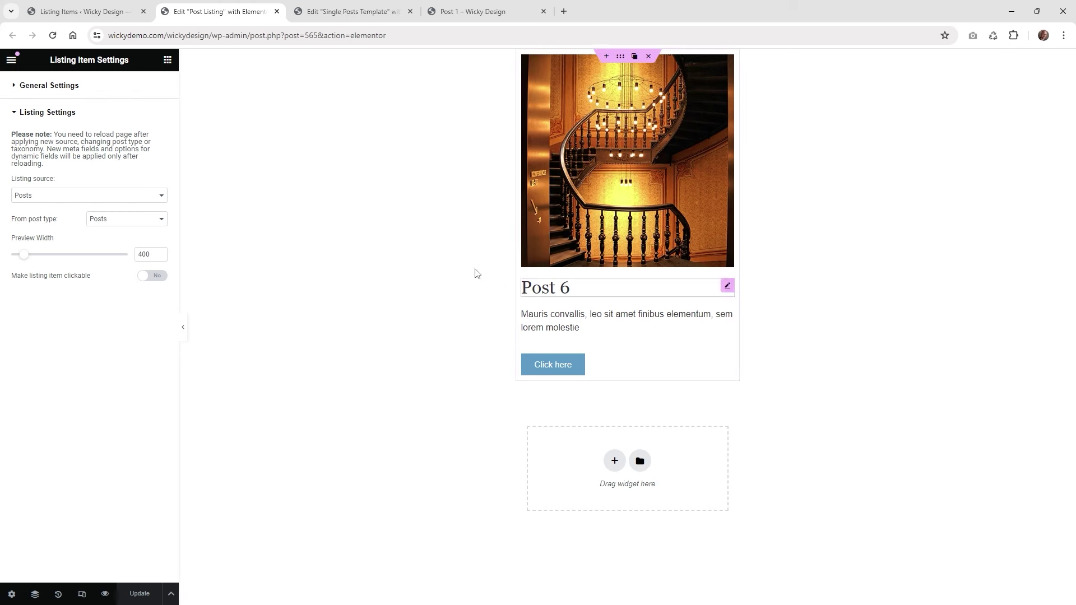
left_click_drag(23, 259, 22, 259)
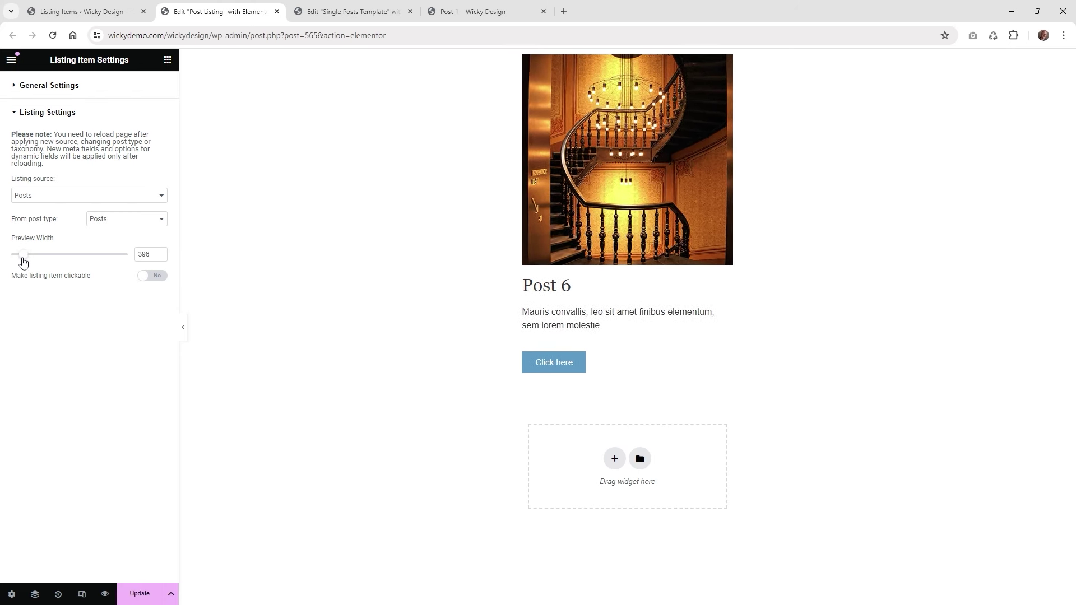
- Check the dynamic sources of the featured image, Post Title heading, excerpt and button widgets
left_click(727, 61)
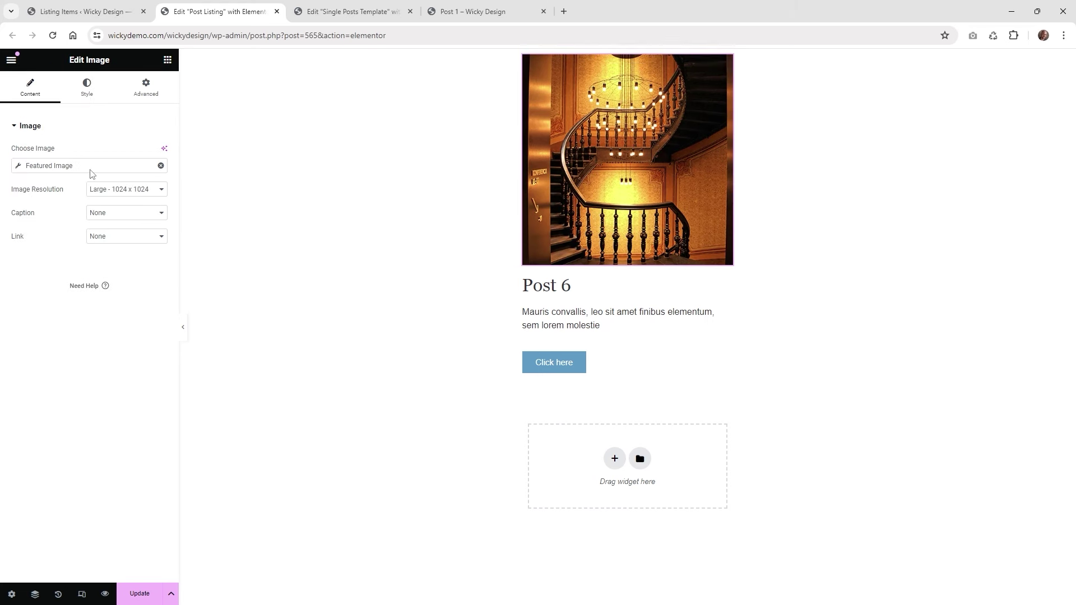
left_click(167, 60)
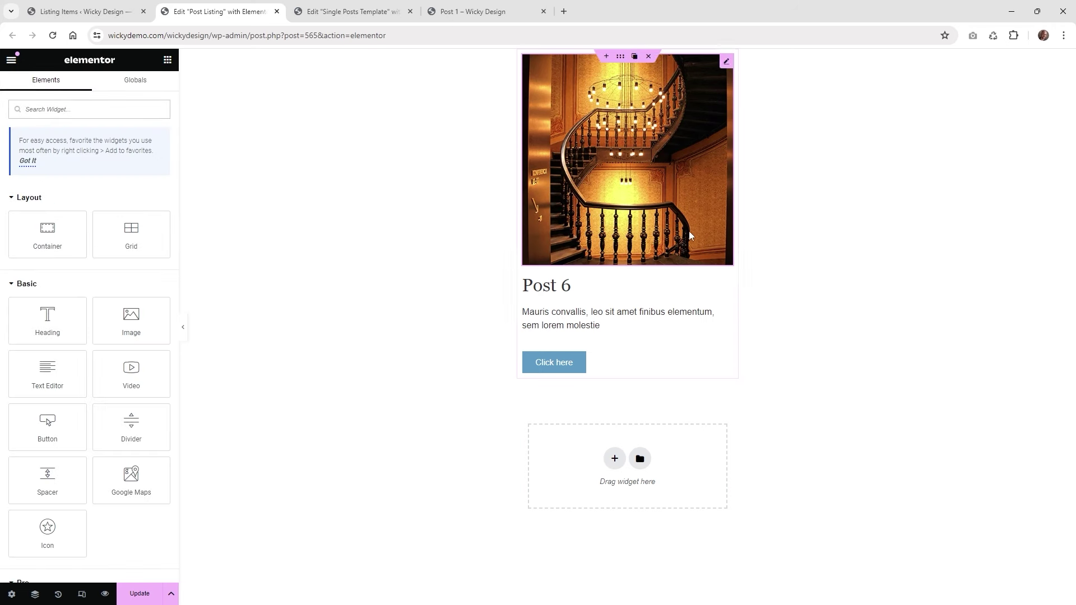
left_click(703, 287)
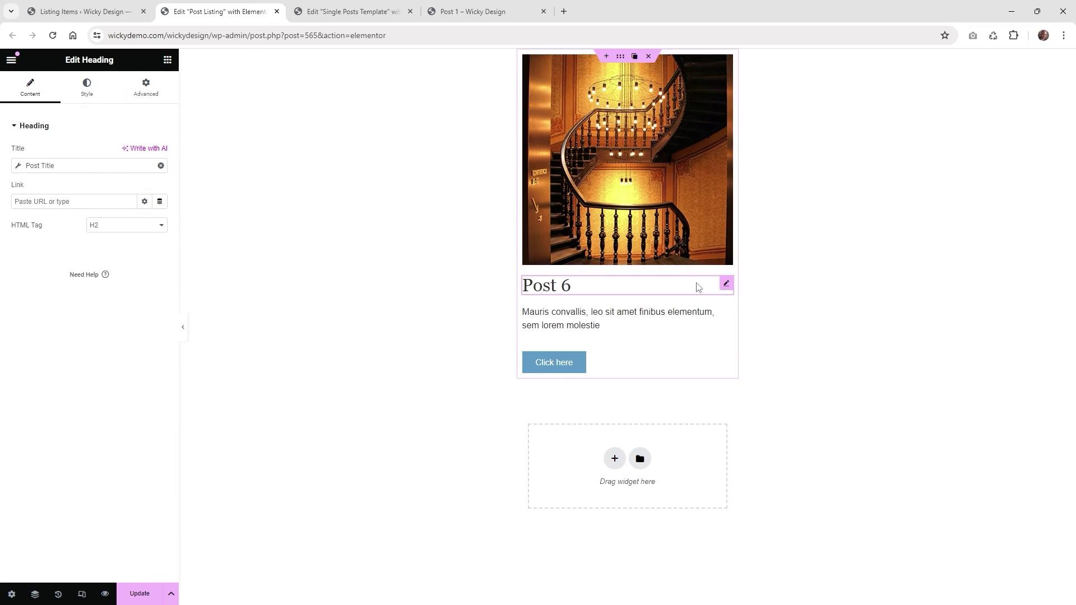
left_click(72, 172)
left_click(632, 315)
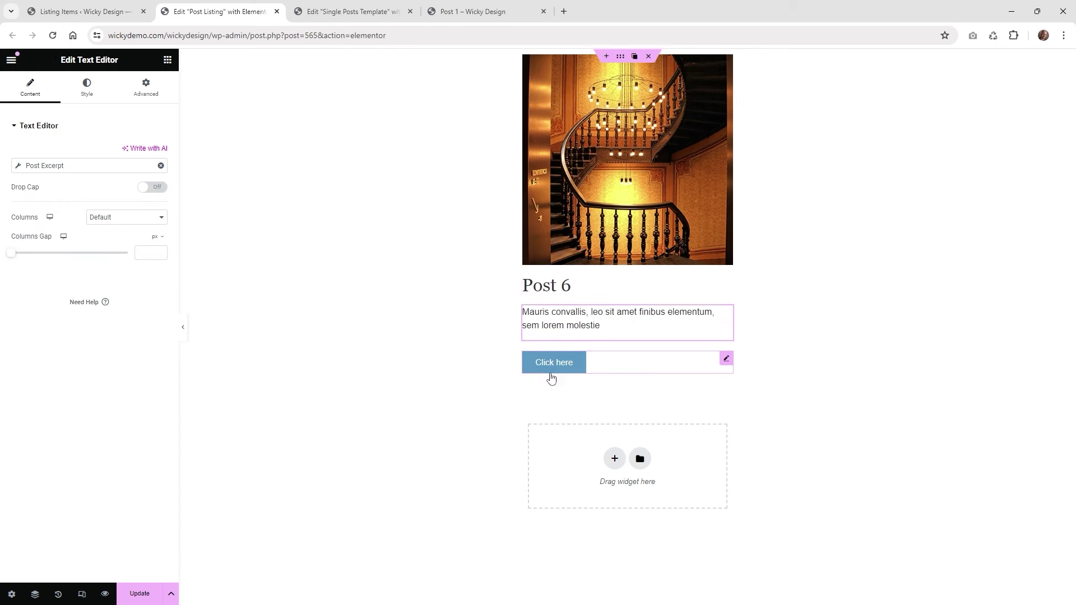
left_click(621, 365)
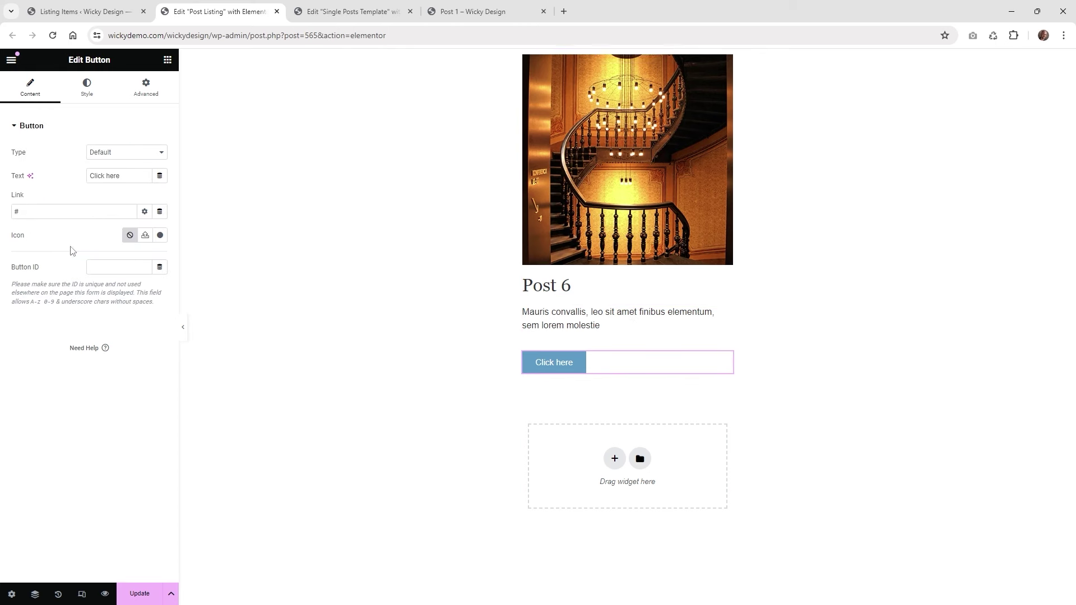
left_click(616, 183)
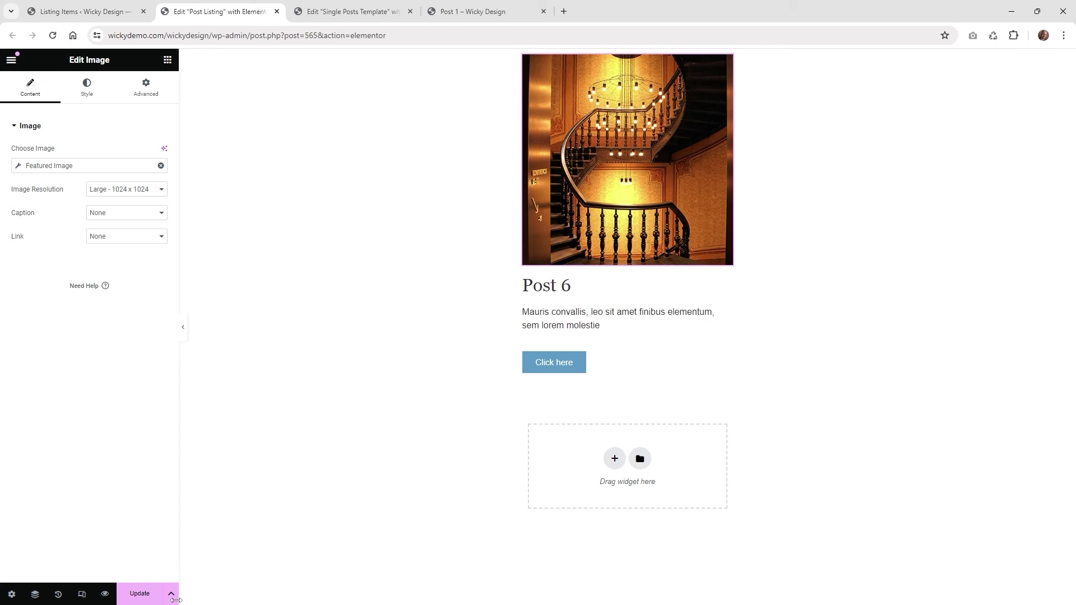
- Glance at the extra save options, then move to the live Post 1 page tab
left_click(172, 597)
left_click(139, 446)
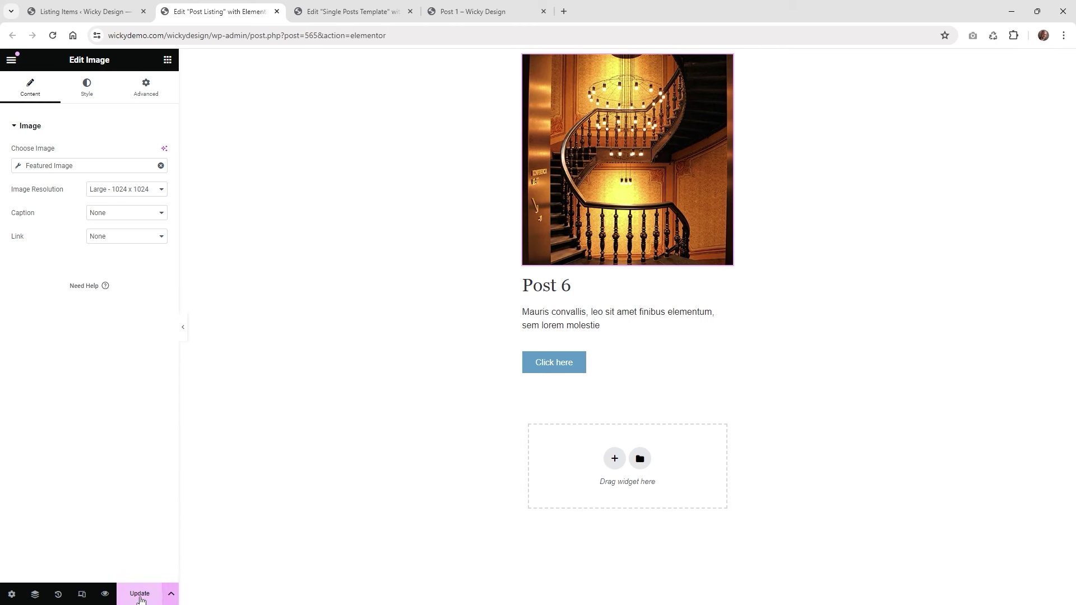
left_click(473, 11)
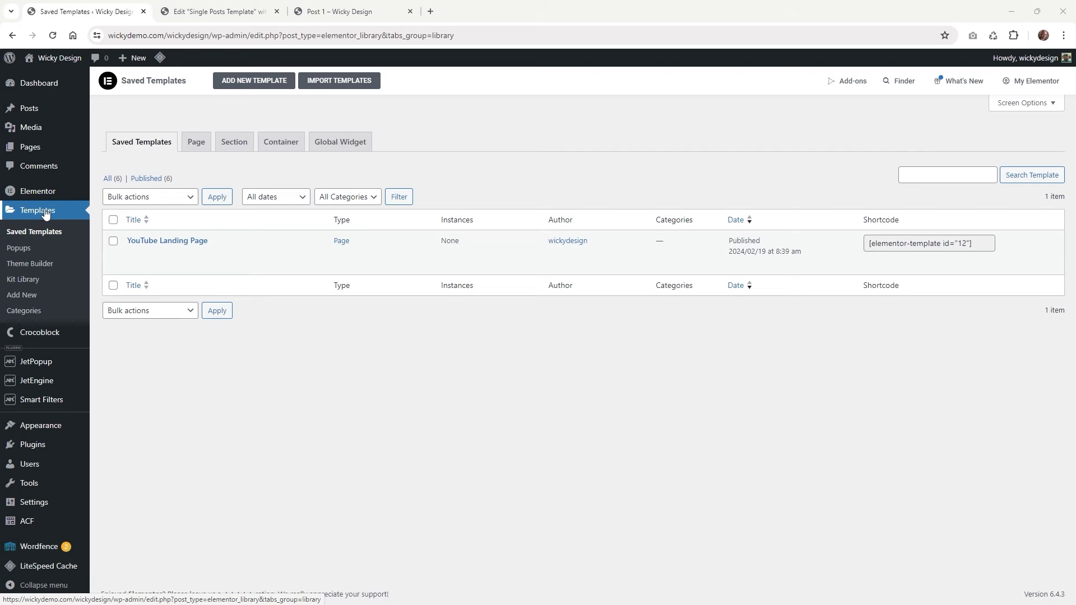
- Start a new template and choose Single Post as its type
left_click(255, 81)
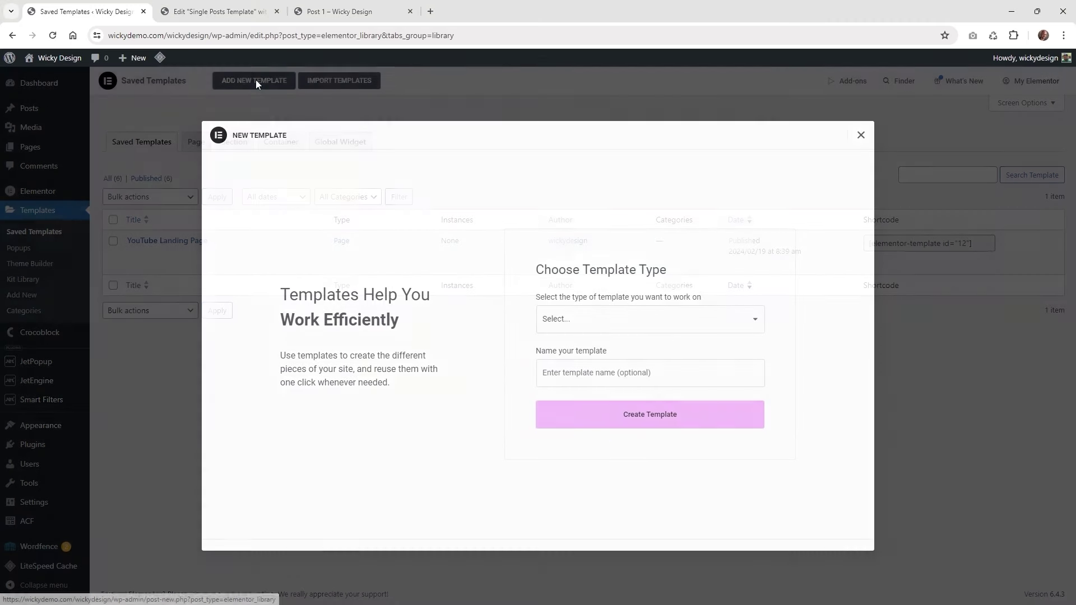
left_click(657, 325)
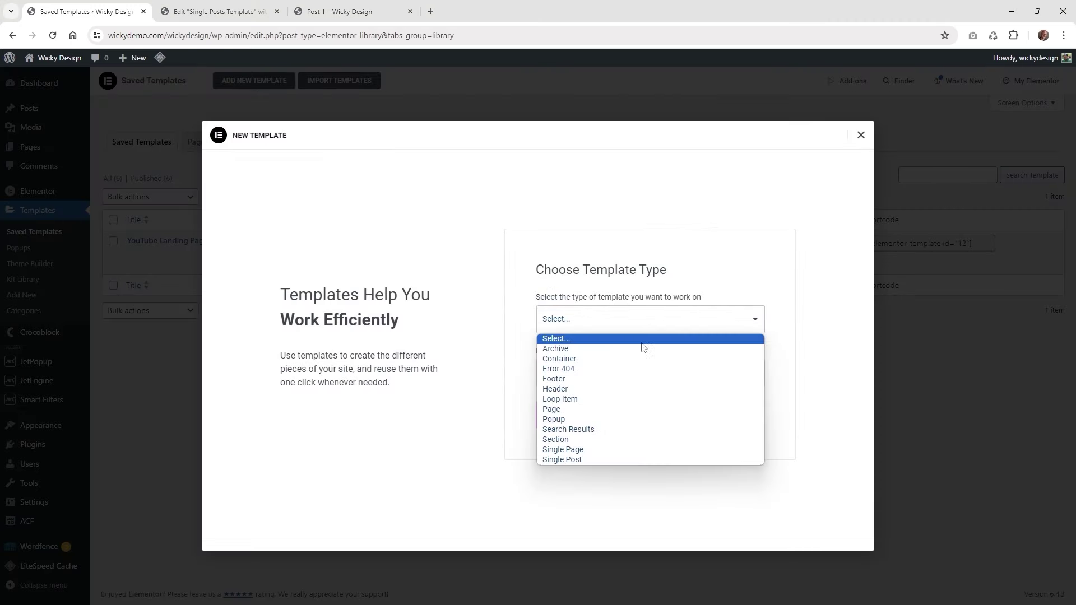
left_click(583, 461)
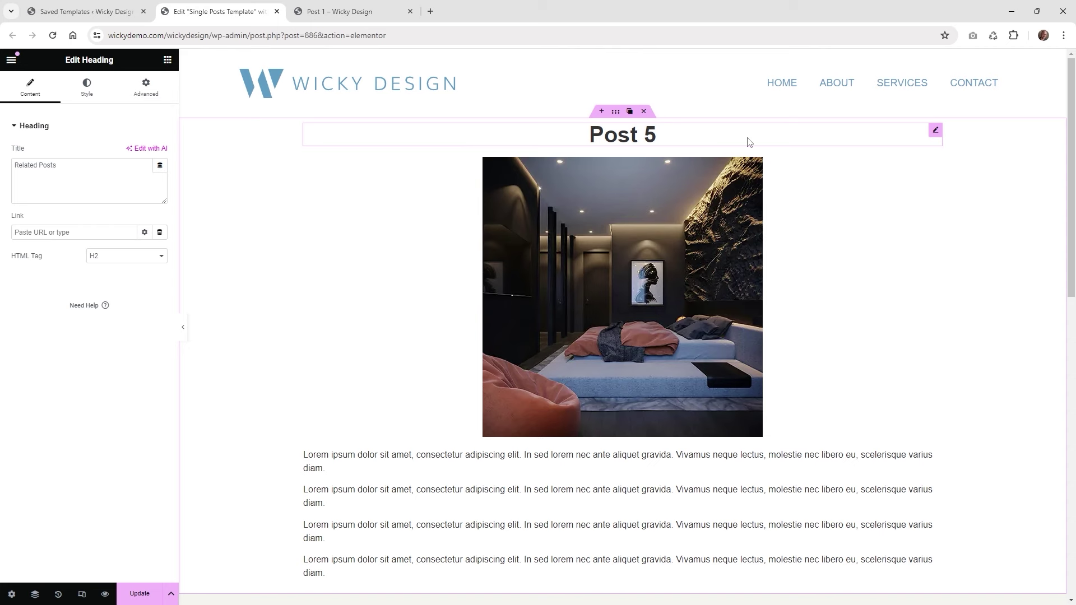
- Inspect the single template's post title, featured image and post content widgets
left_click(749, 141)
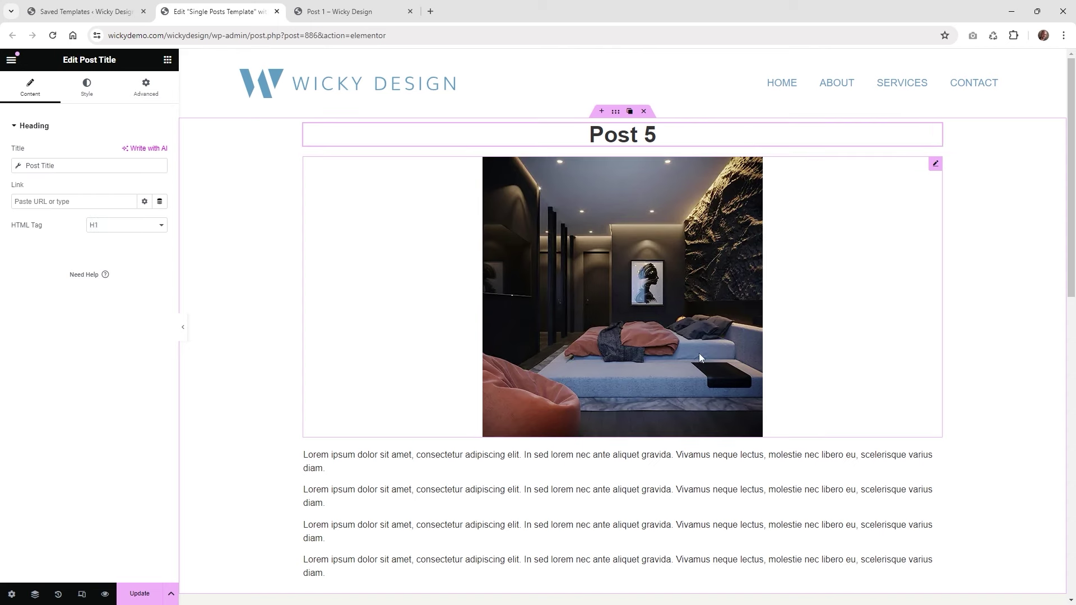
left_click(224, 135)
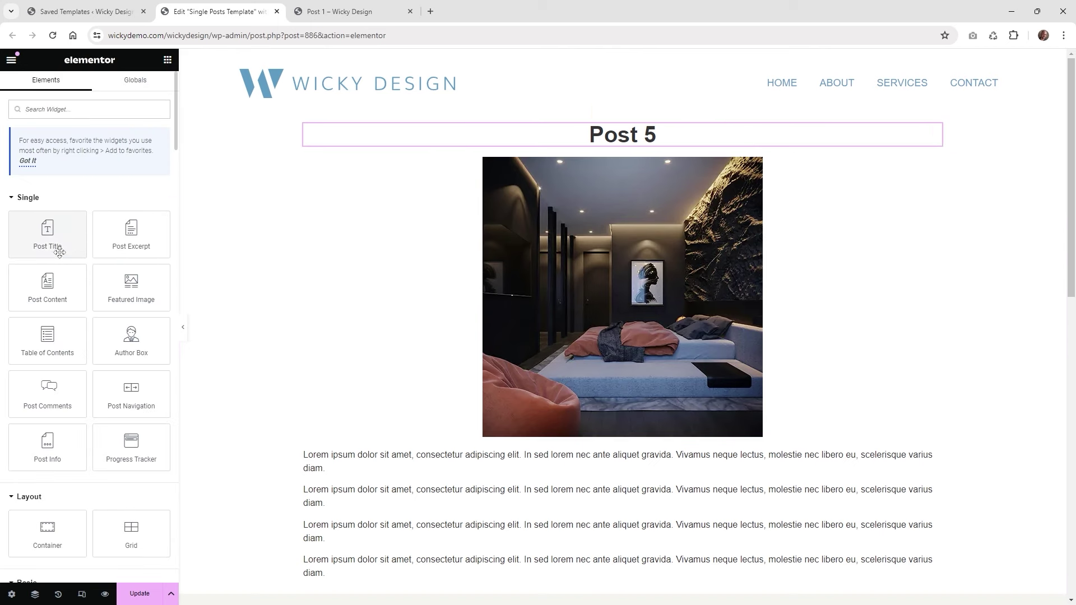
left_click_drag(50, 239, 84, 227)
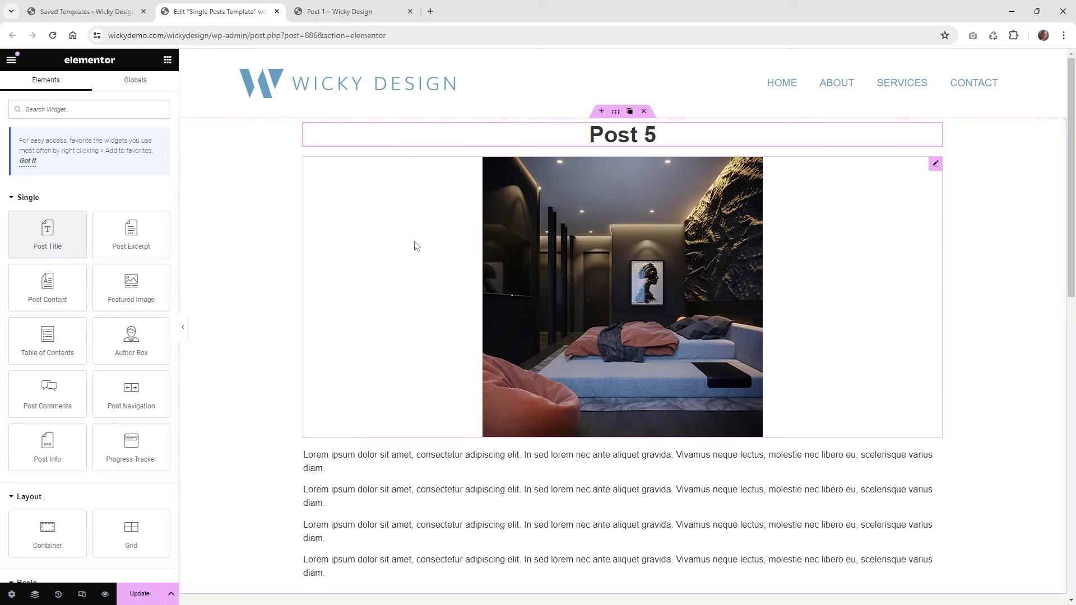
left_click(392, 252)
left_click(167, 59)
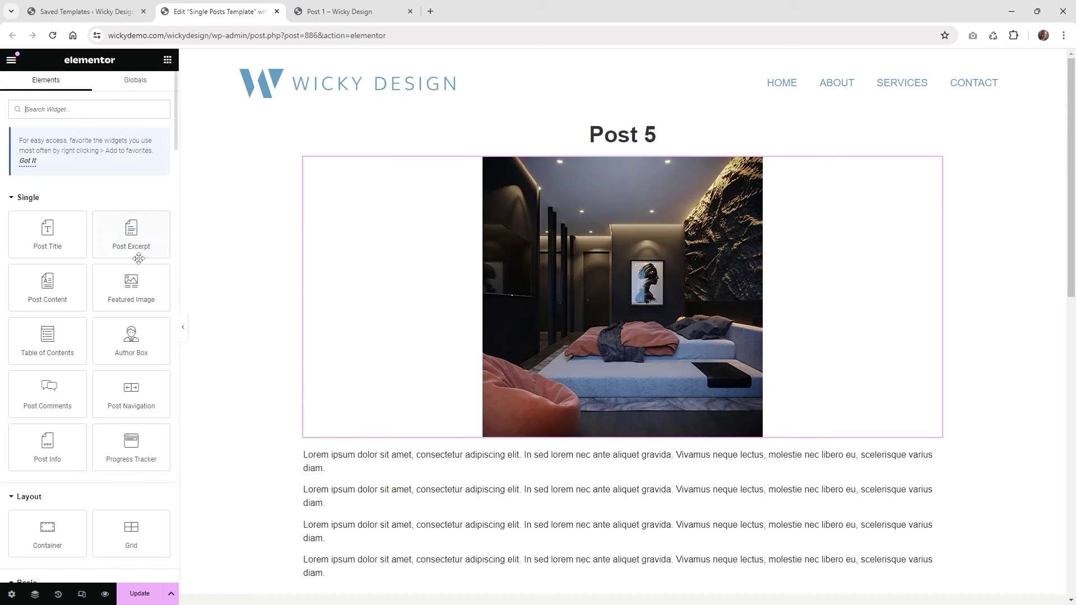
scroll(409, 260, "down", 2)
left_click(424, 376)
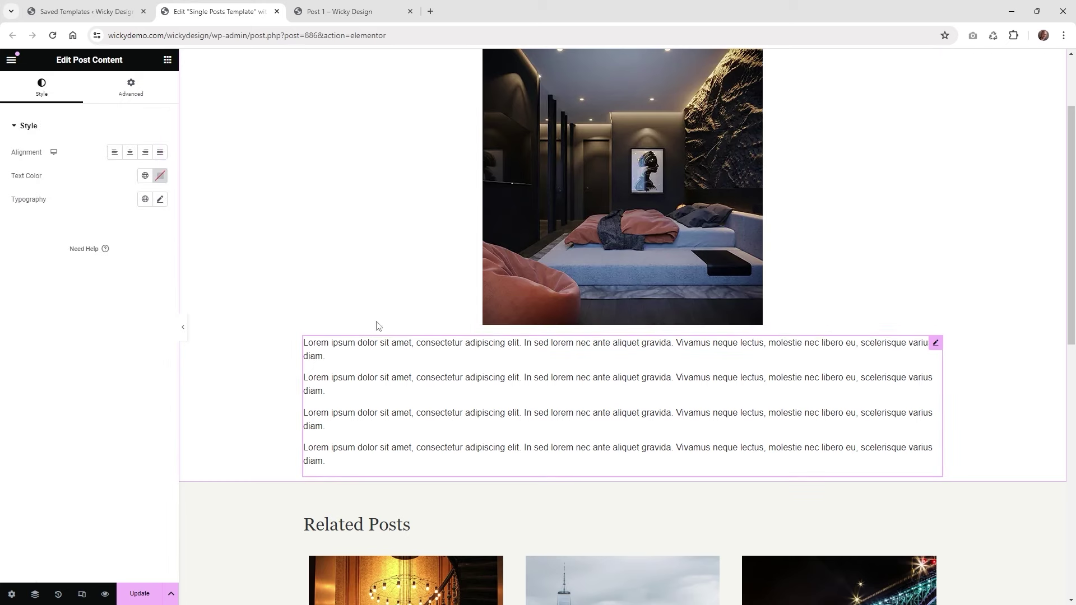
left_click(167, 59)
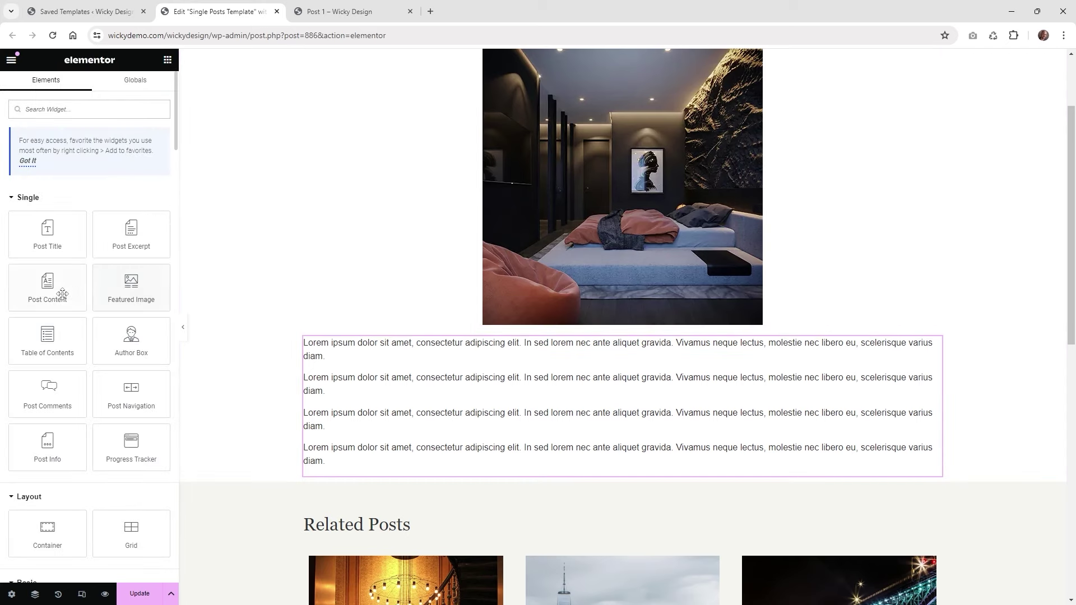
- Scroll to the Related Posts heading and open its Listing Grid's settings
mouse_move(62, 294)
left_mouse_down()
mouse_move(271, 353)
mouse_move(73, 281)
left_mouse_up()
scroll(339, 306, "down", 3)
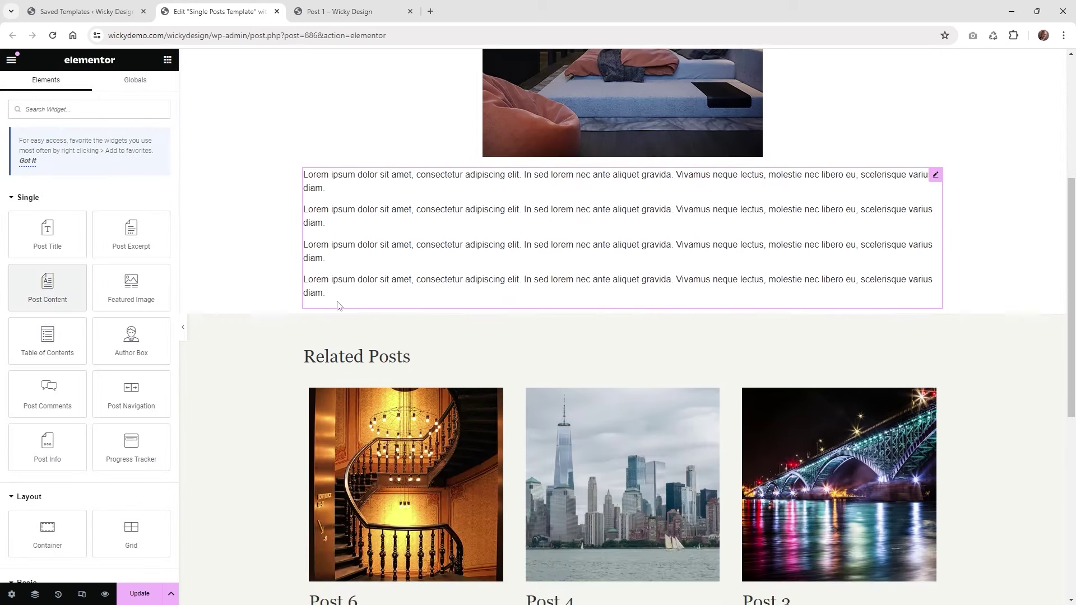
scroll(457, 277, "down", 2)
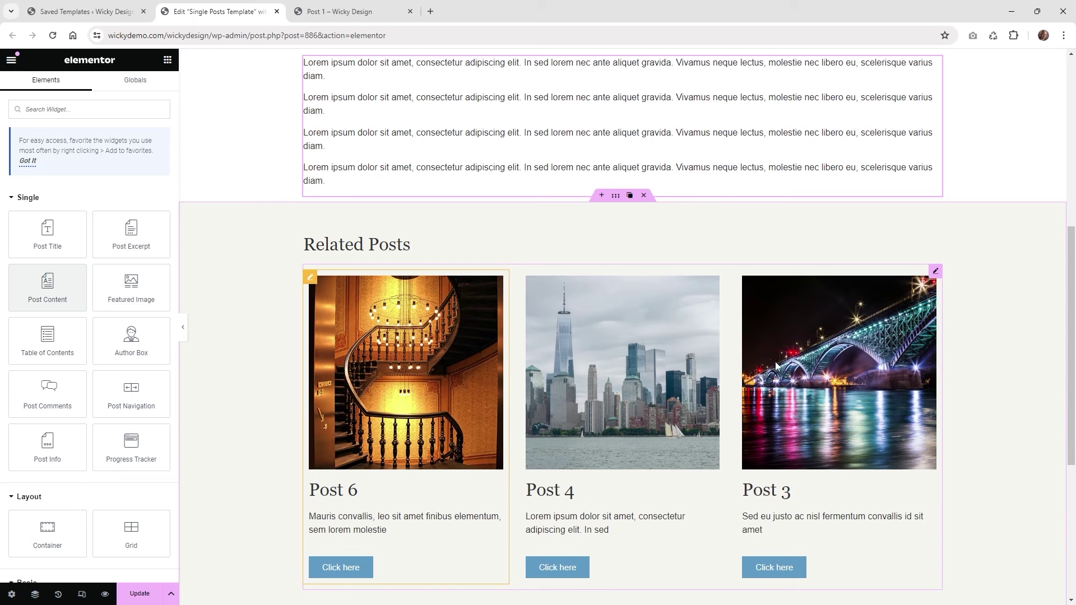
scroll(745, 330, "down", 1)
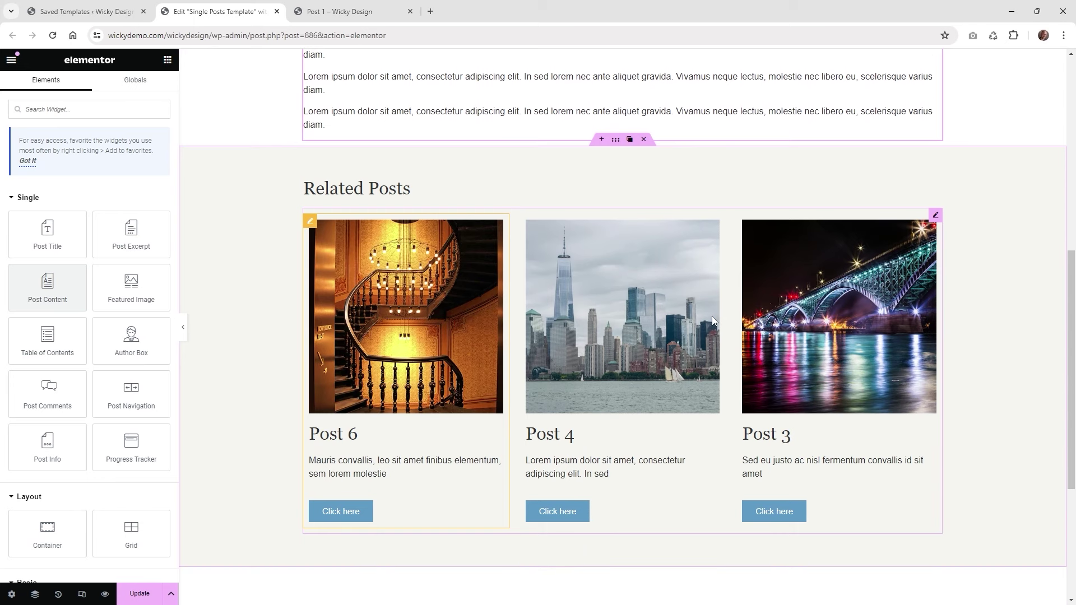
left_click(416, 188)
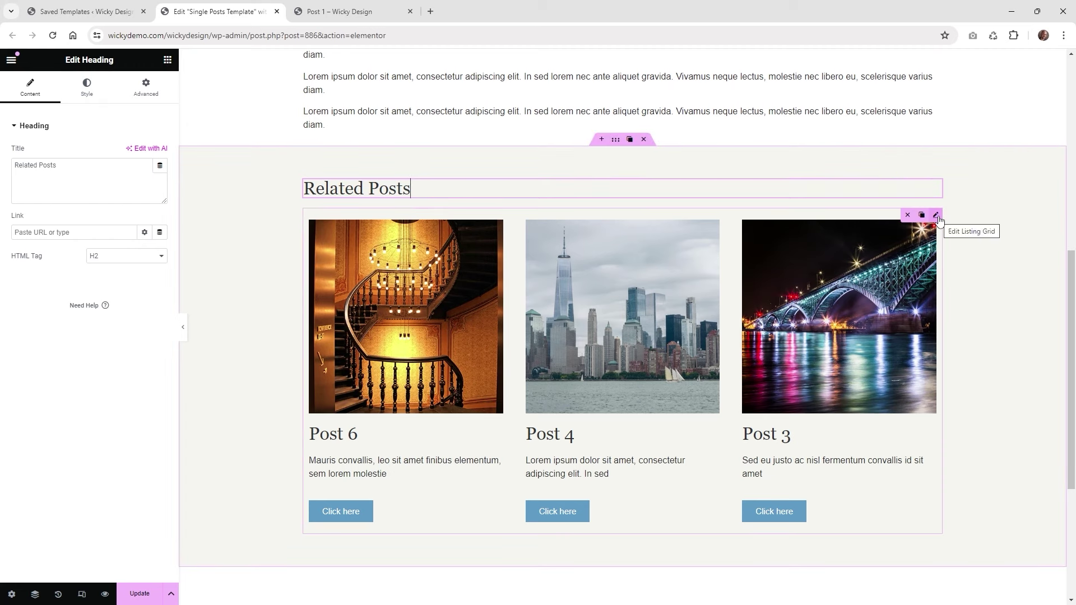
left_click(936, 216)
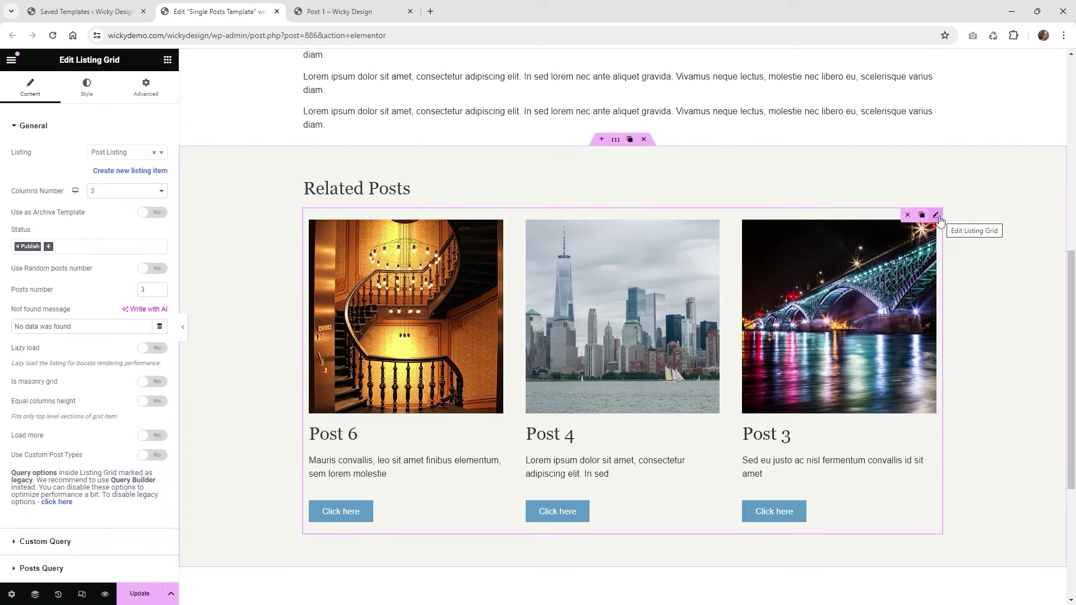
- Delete the old grid and drag a new Listing Grid under the Related Posts heading
left_click(908, 216)
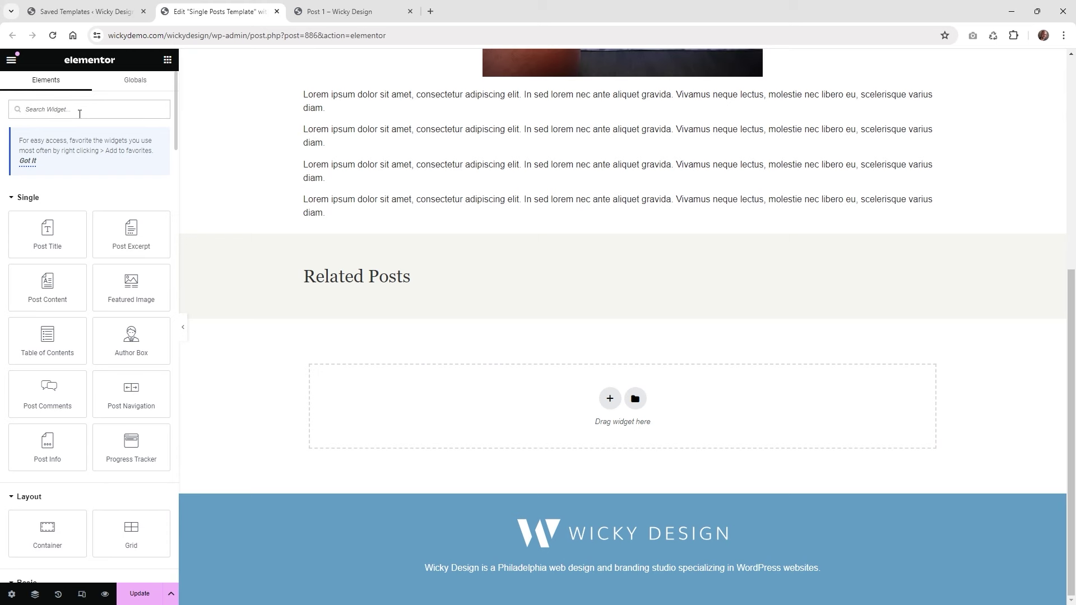
type("list")
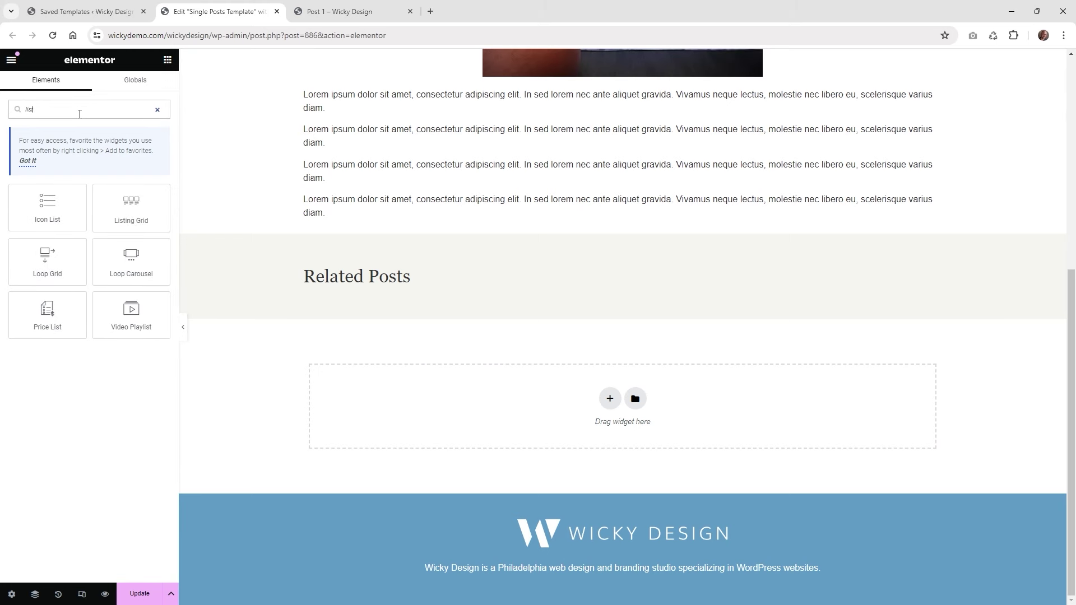
left_click_drag(131, 209, 385, 281)
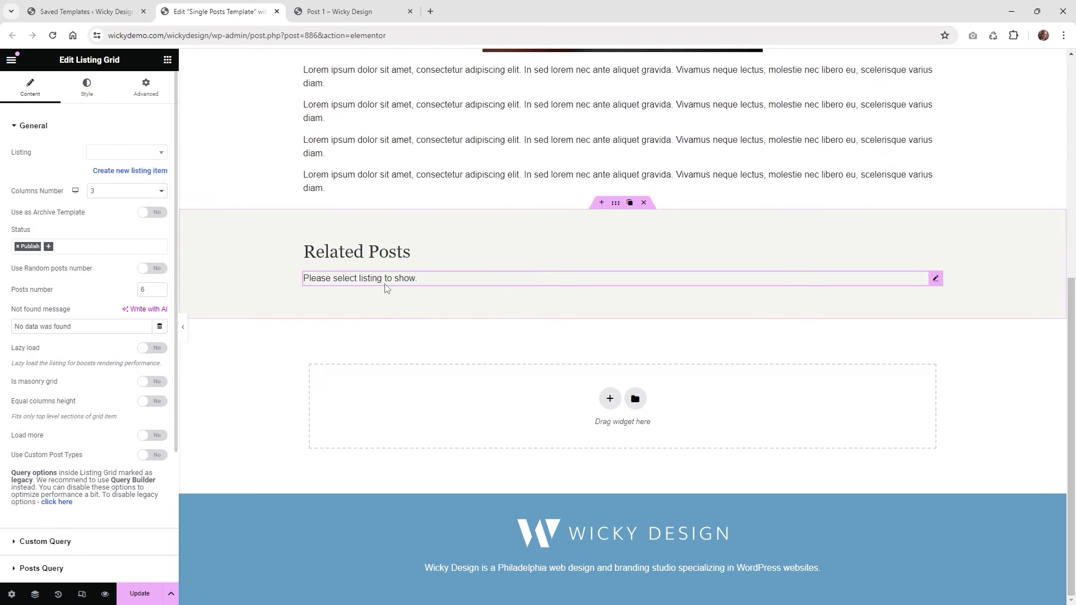
- Set the new grid's listing to Post Listing and Posts number to 3
left_click(116, 157)
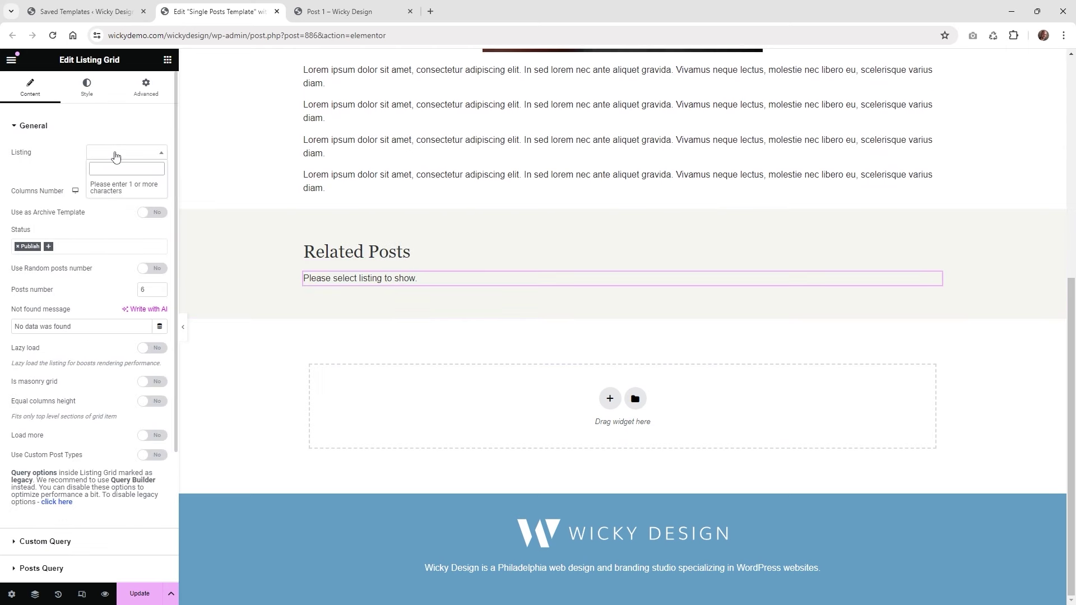
type("list")
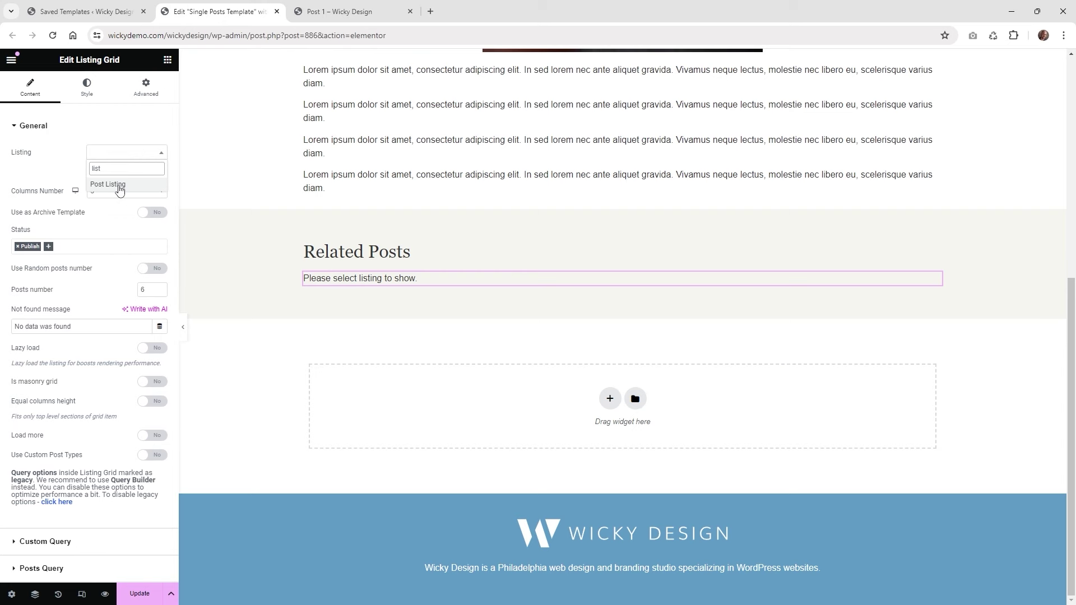
left_click(119, 187)
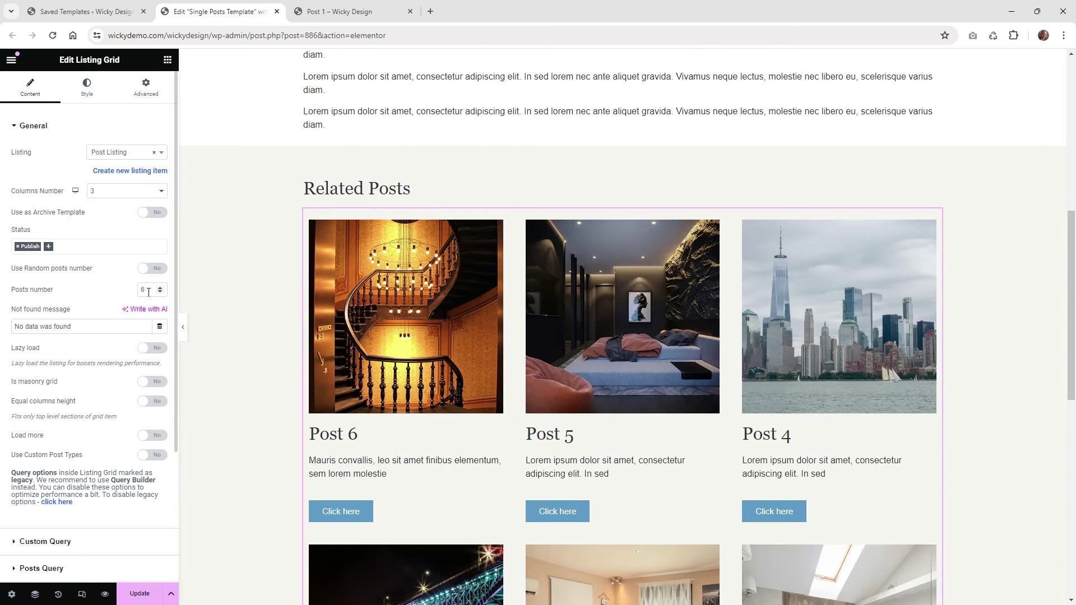
left_click_drag(150, 290, 131, 287)
type("3")
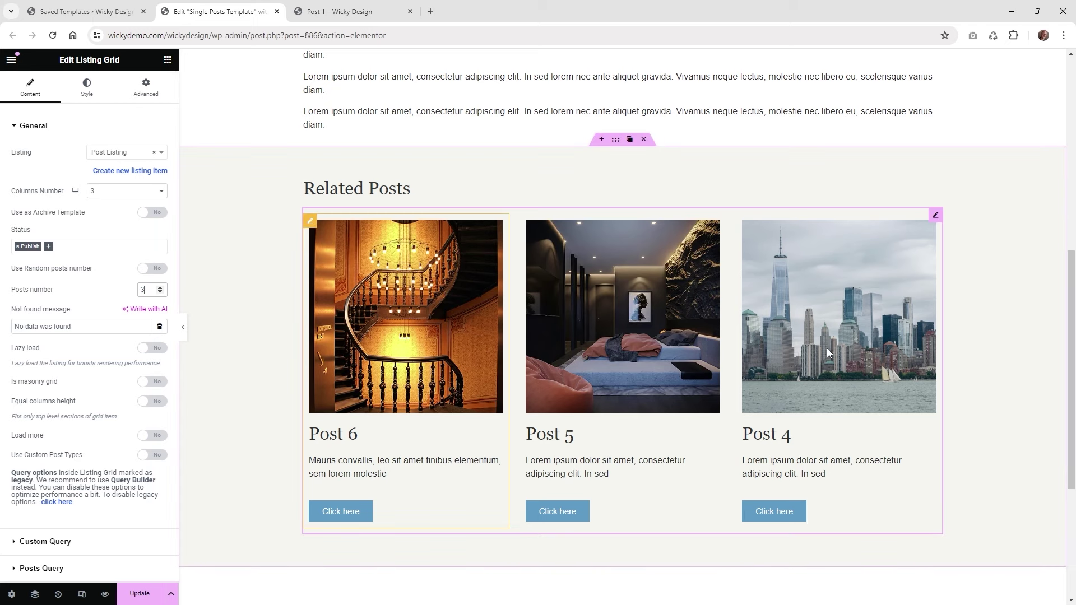
left_click(75, 127)
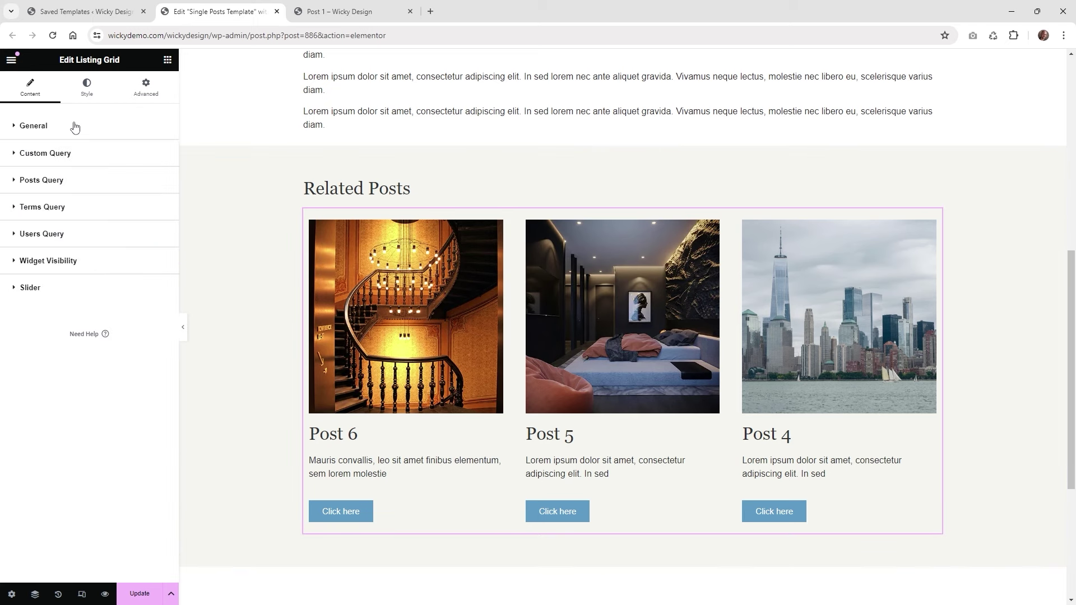
- Add a Posts & Author Parameters query item excluding post IDs %current_id%
left_click(54, 181)
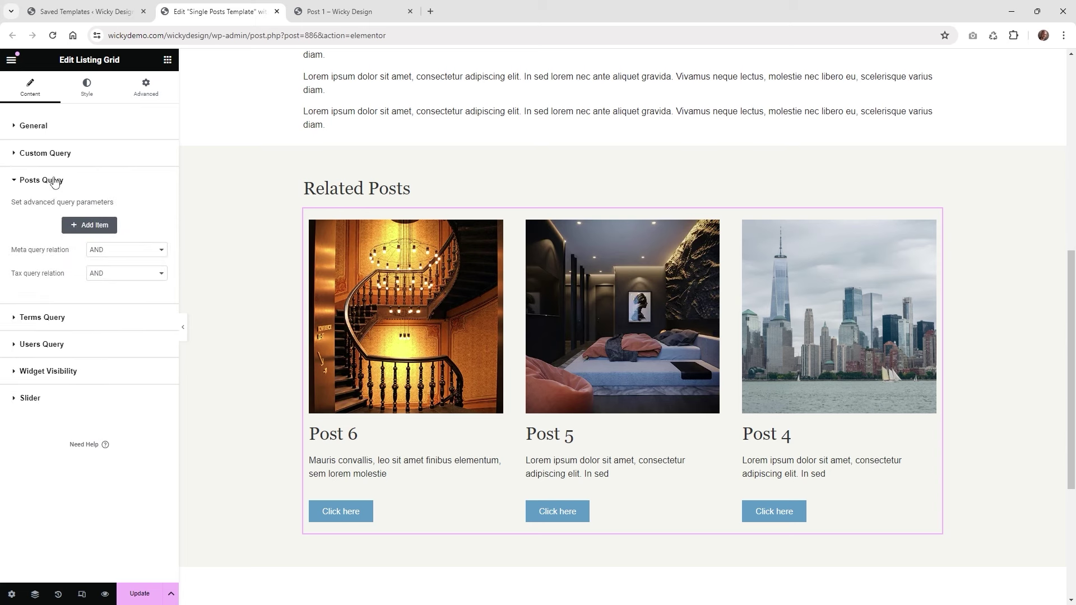
left_click(100, 227)
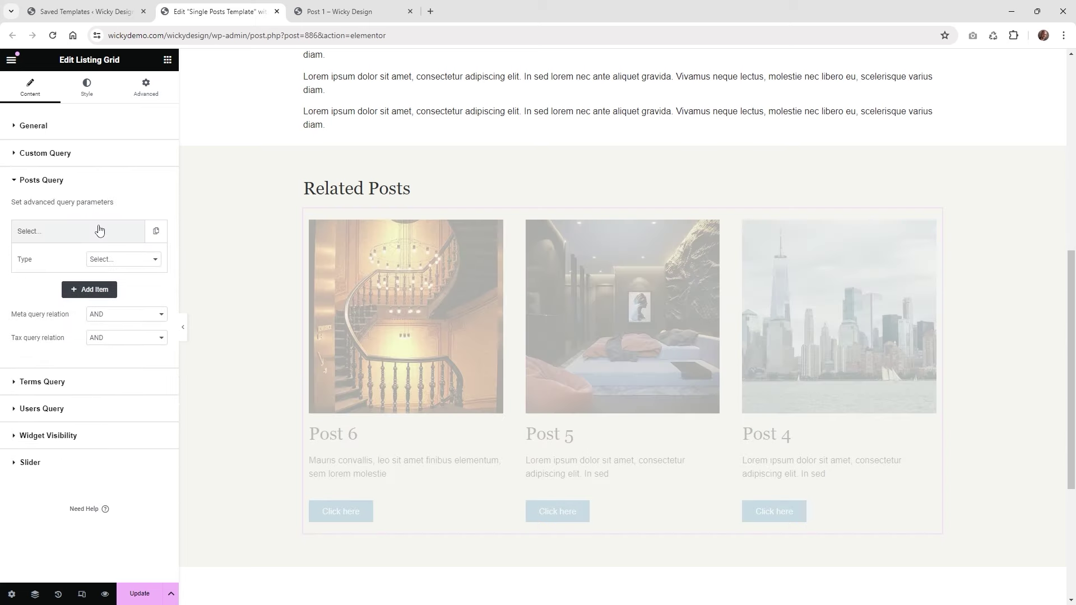
left_click(110, 261)
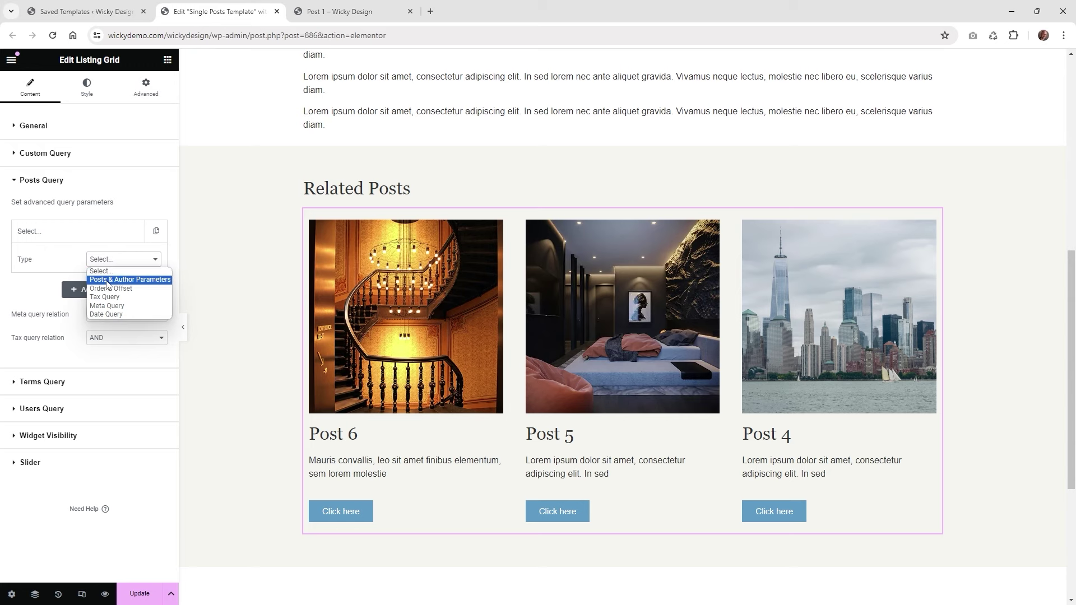
left_click(142, 280)
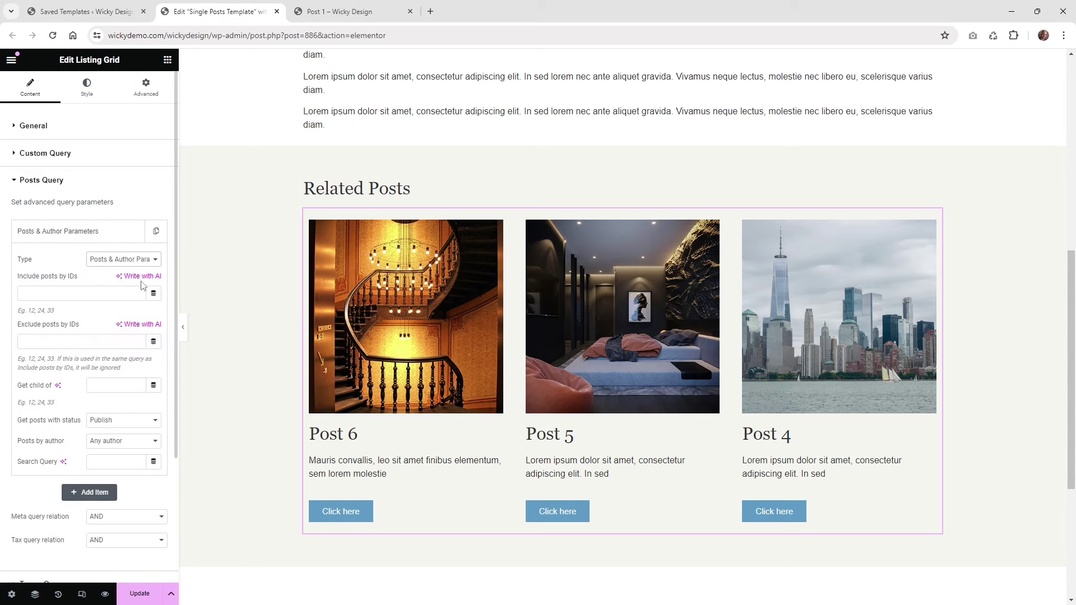
scroll(103, 303, "down", 1)
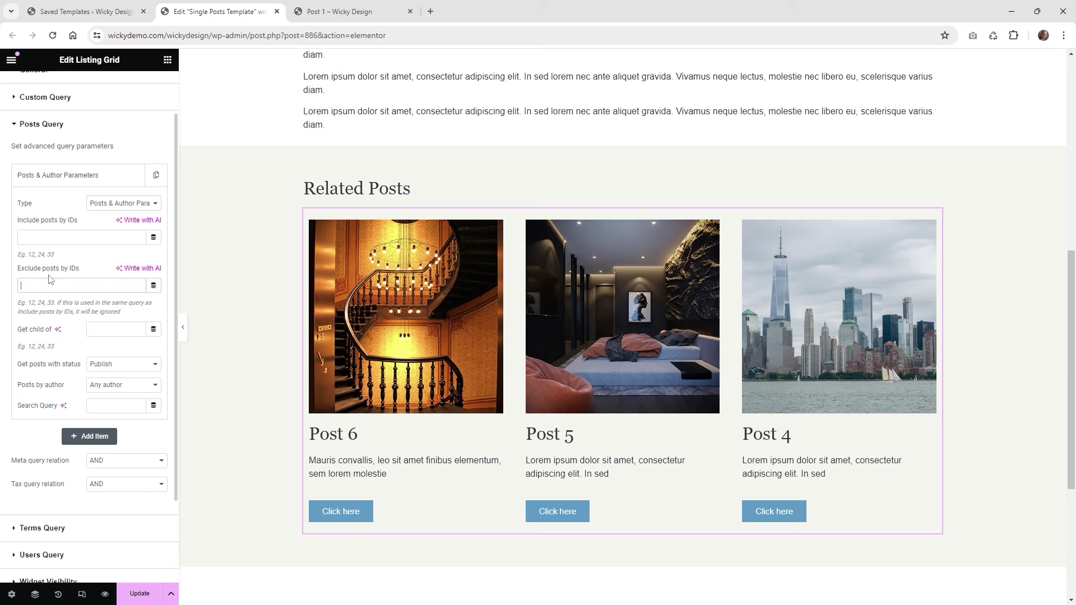
type("%current_id%")
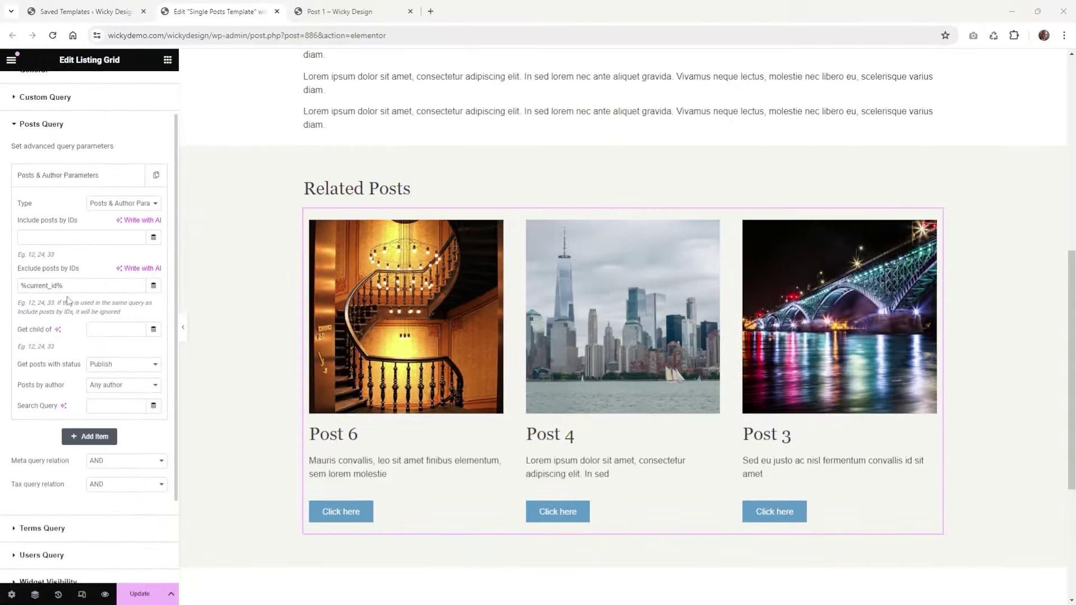
- Clear the %current_id% exclusion to compare results, then restore it
left_click_drag(72, 291, 7, 288)
key("ctrl+c")
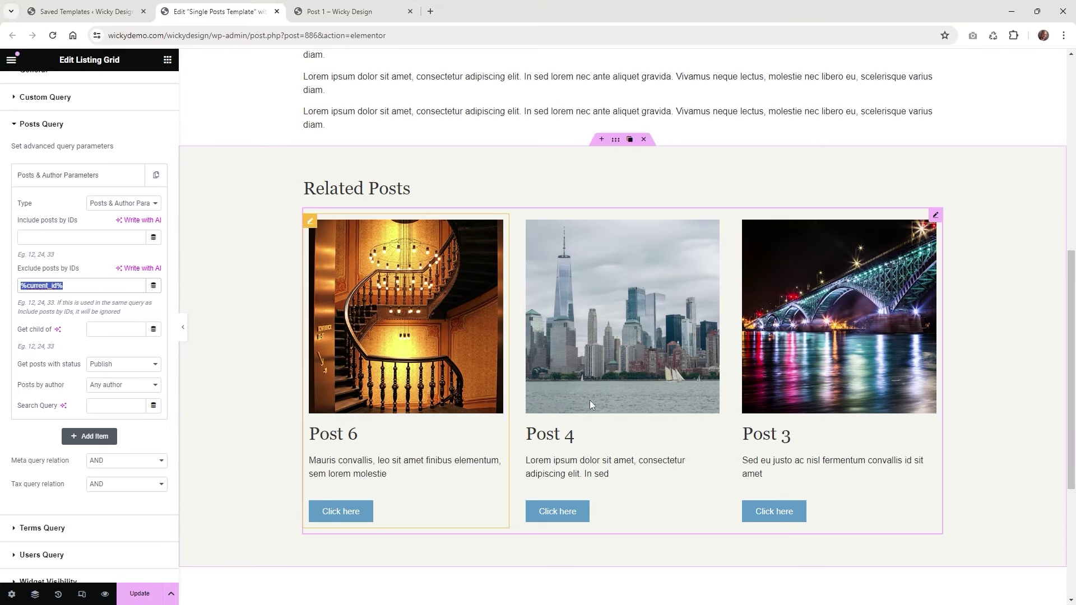
key("BackSpace")
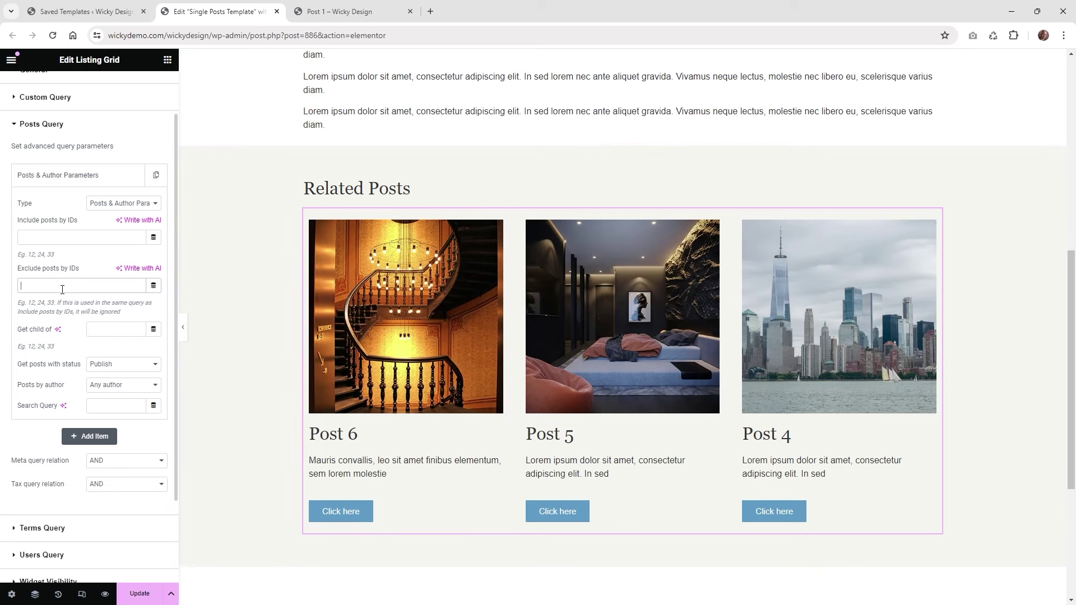
key("ctrl+v")
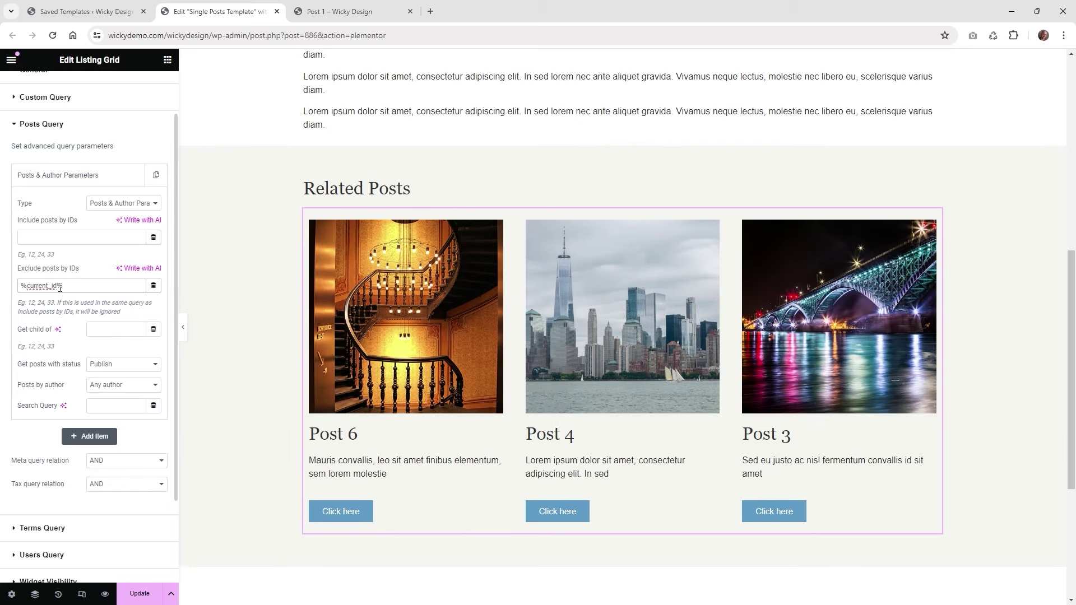
left_click(11, 594)
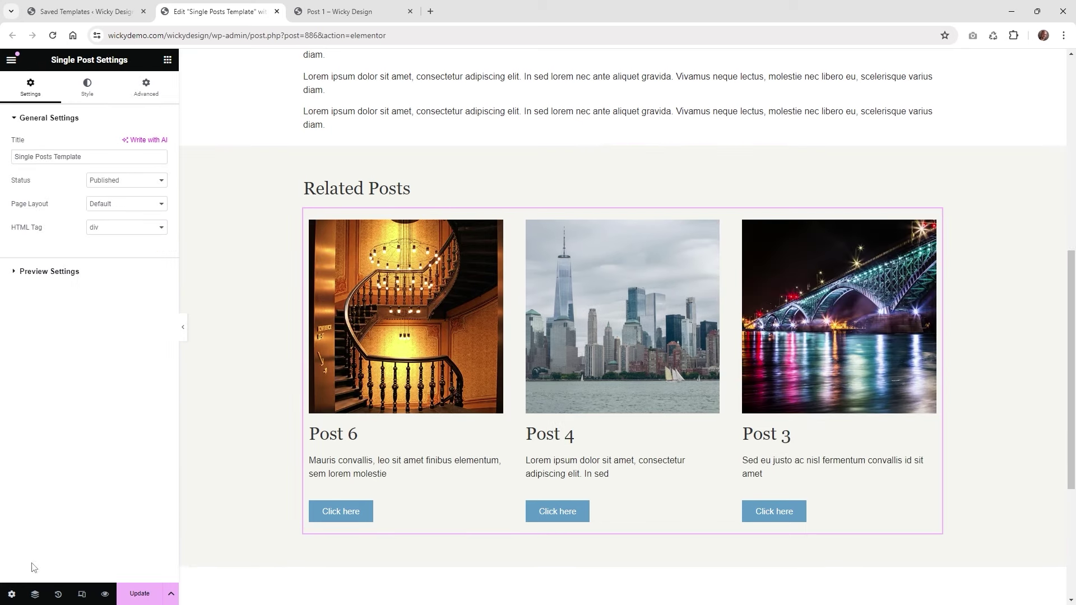
left_click(56, 275)
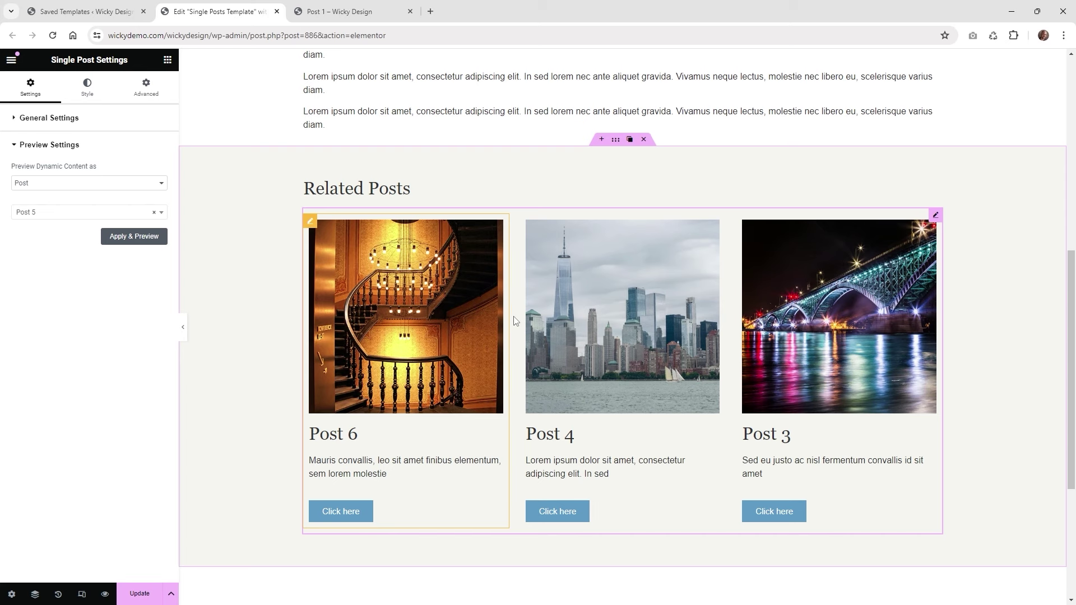
left_click(935, 215)
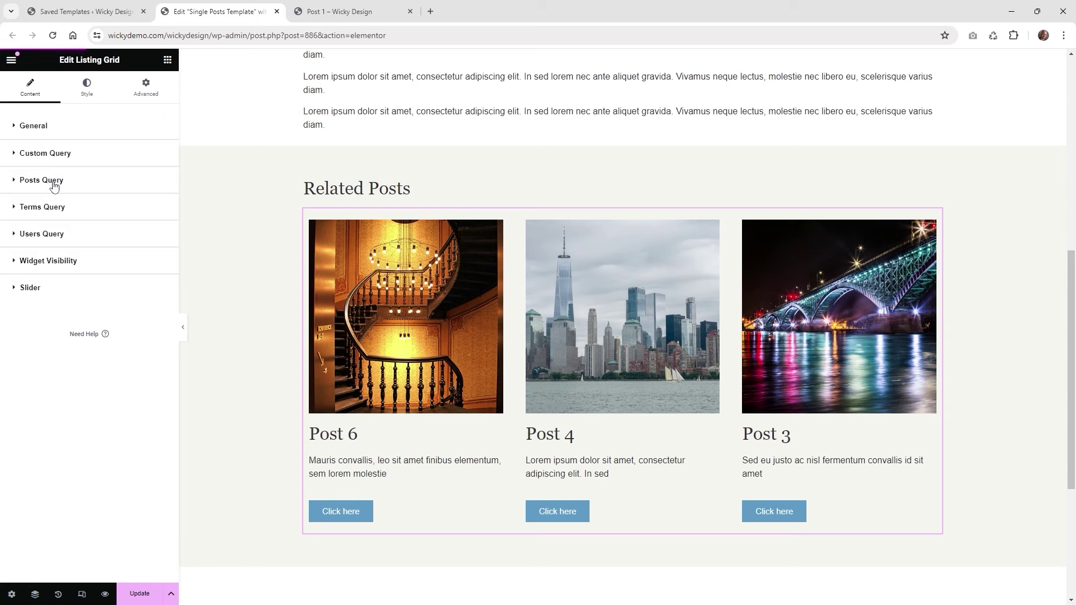
- Add a Tax Query item to Posts Query with Taxonomy set to Categories
left_click(53, 182)
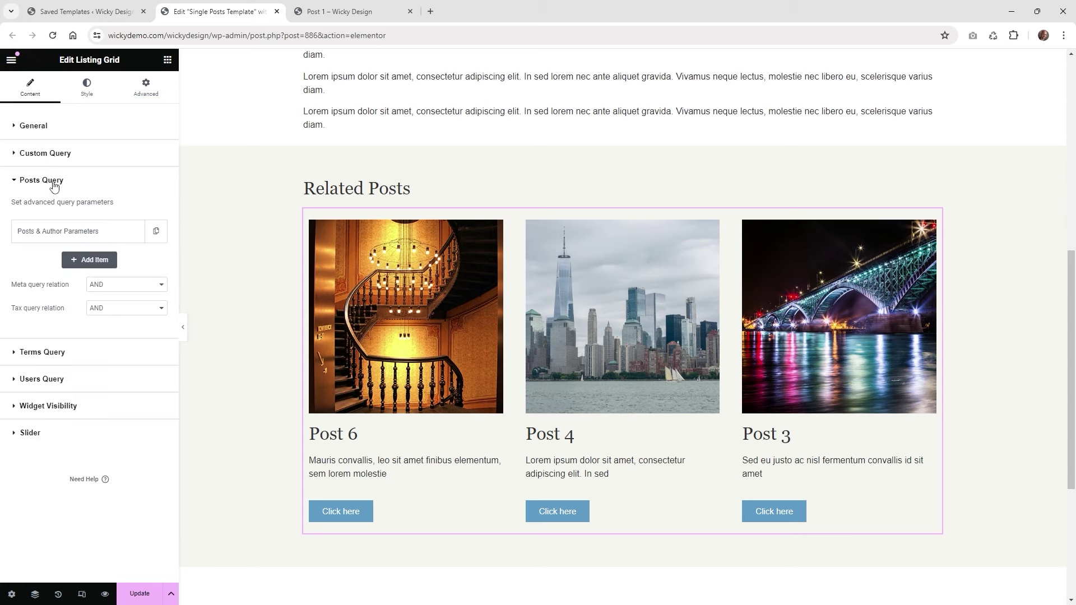
left_click(86, 261)
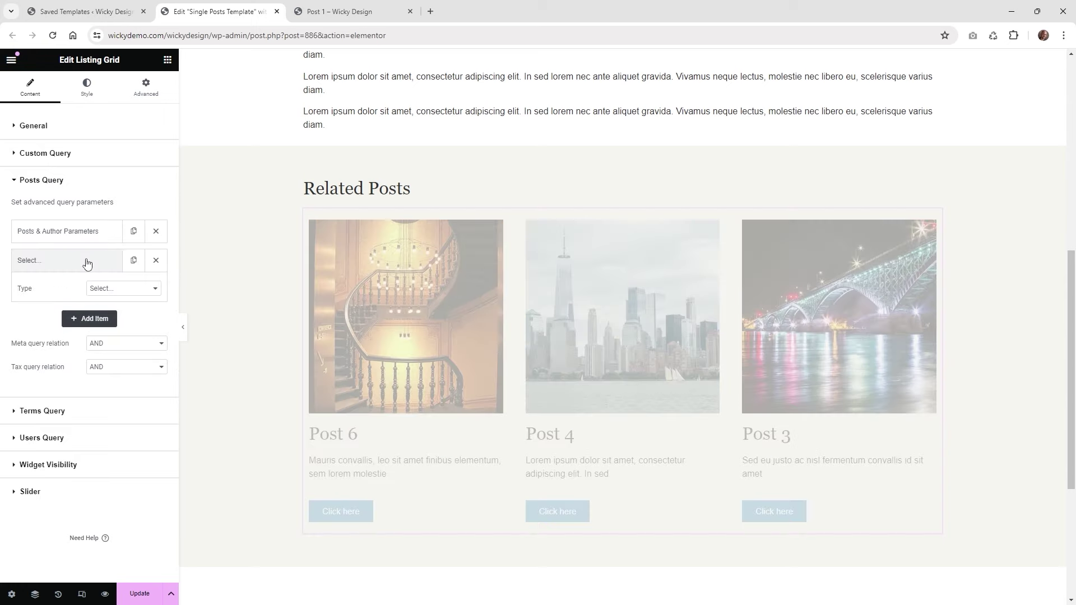
left_click(116, 289)
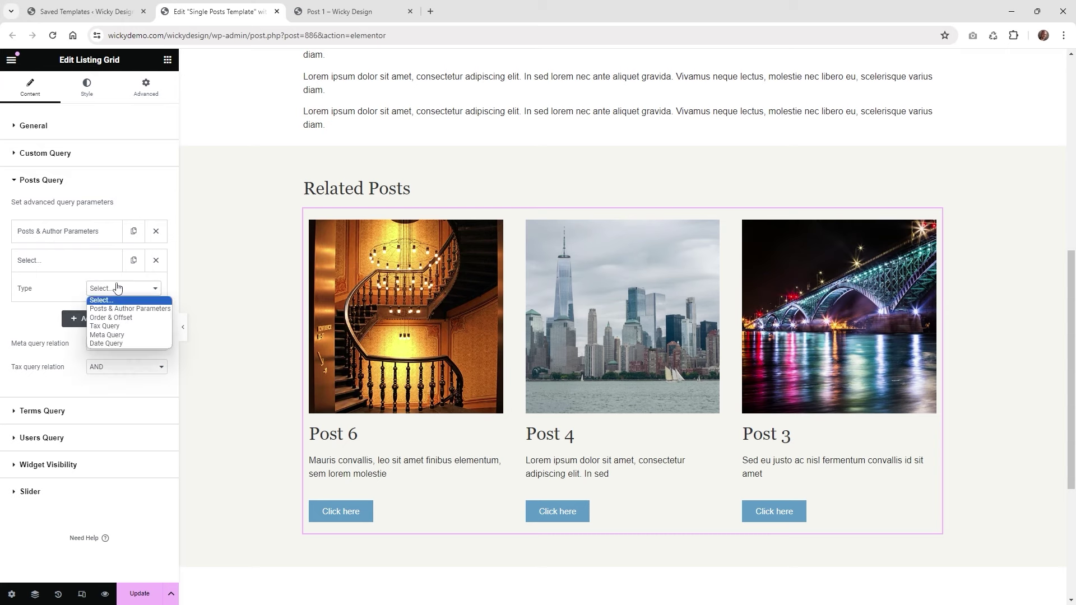
left_click(123, 327)
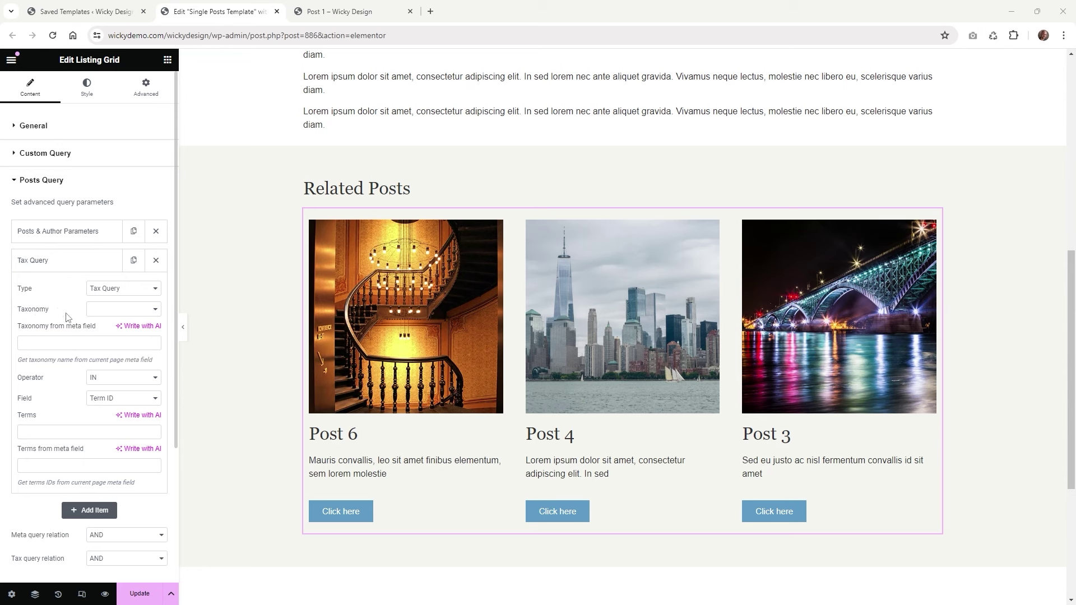
left_click(102, 313)
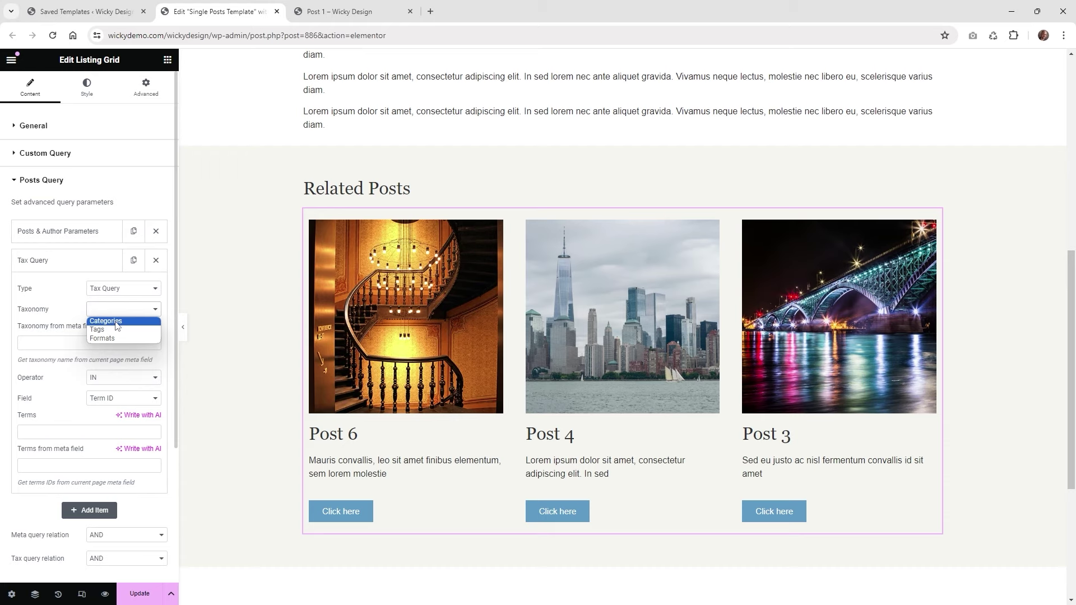
left_click(116, 323)
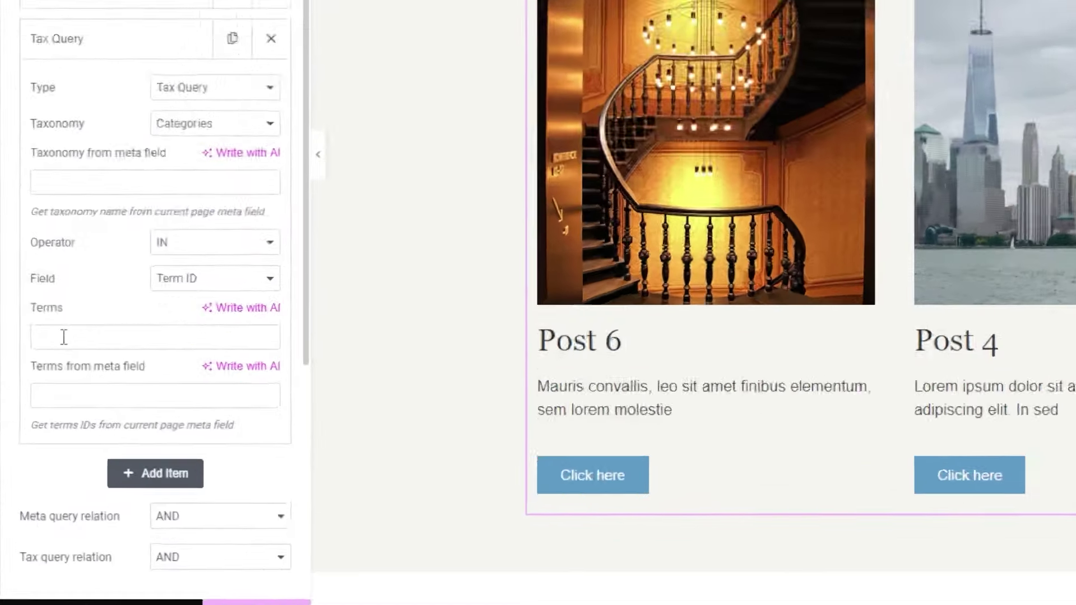
- Enter %current_terms% in Terms and keep Field as Term ID
left_click(37, 434)
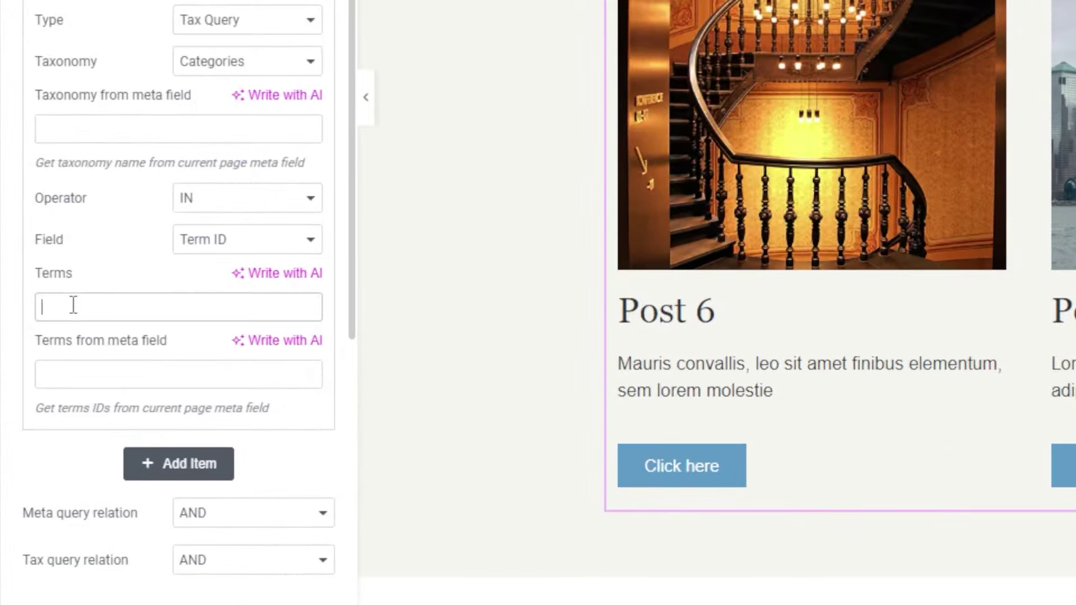
type("%current_terms%")
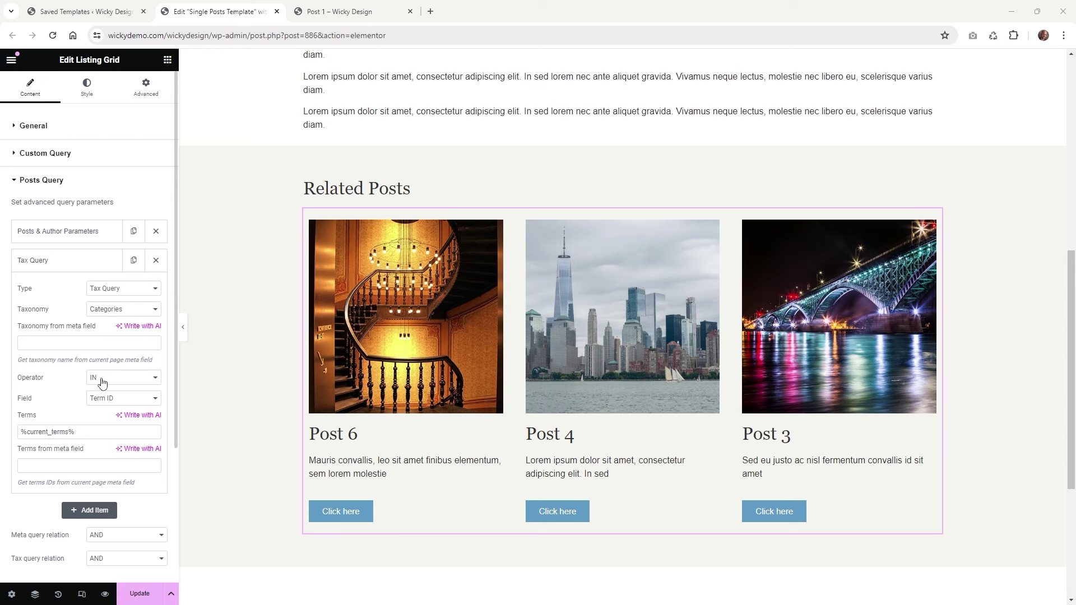
left_click(111, 400)
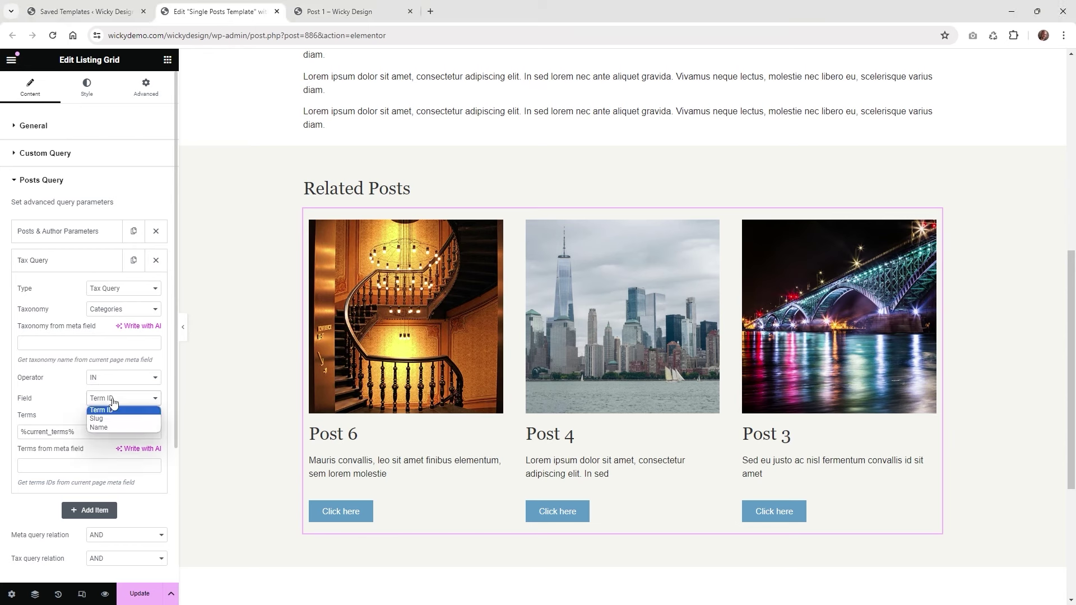
left_click(115, 415)
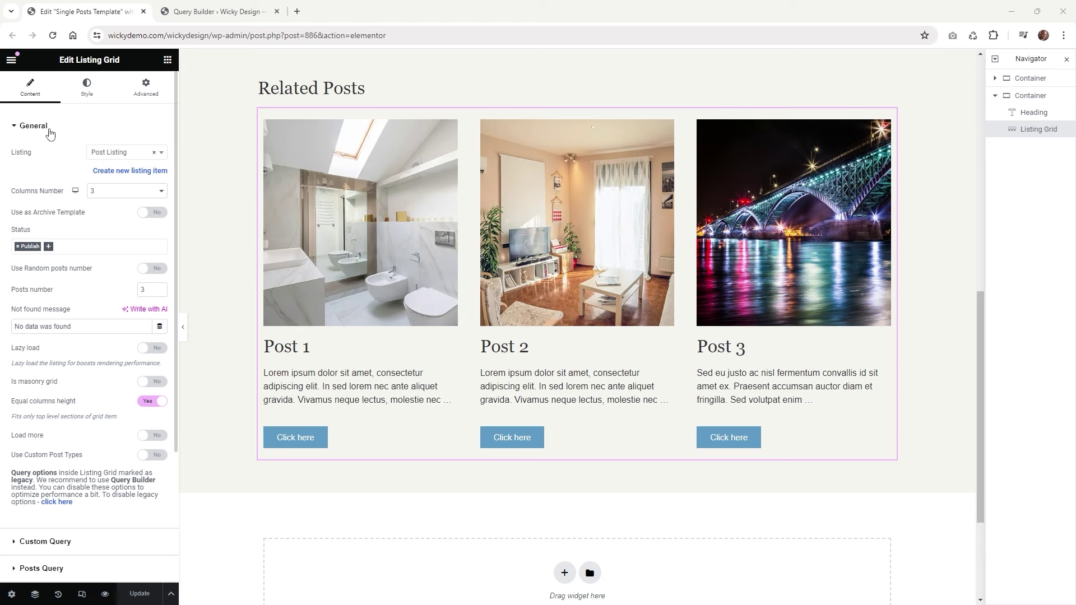
- Check the grid's Custom Query section, then view the empty JetEngine Queries List
left_click(50, 133)
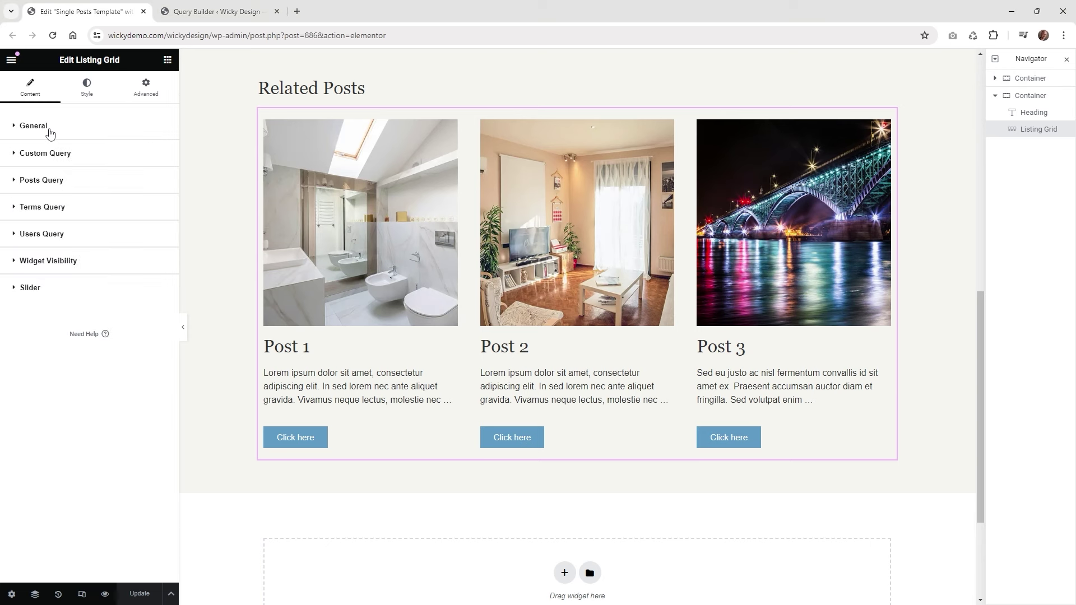
left_click(209, 14)
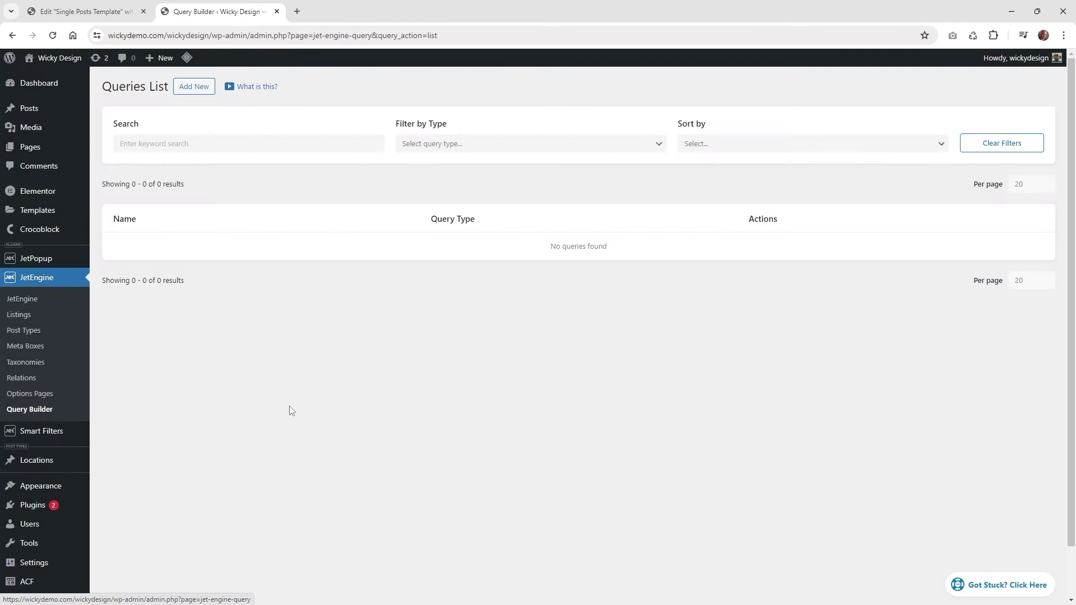
key("ctrl+shift+Tab")
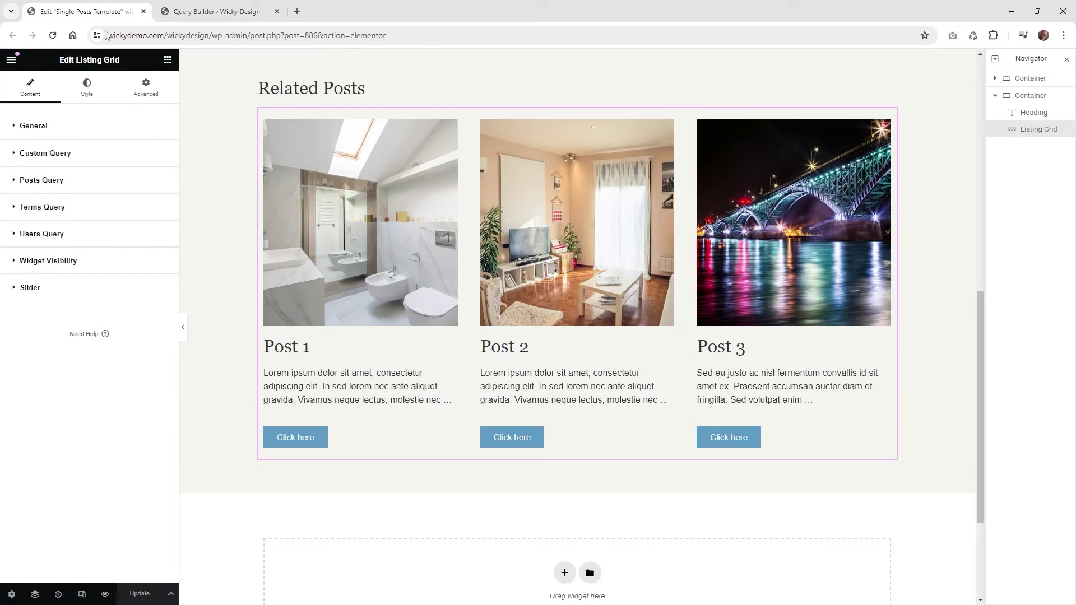
left_click(48, 157)
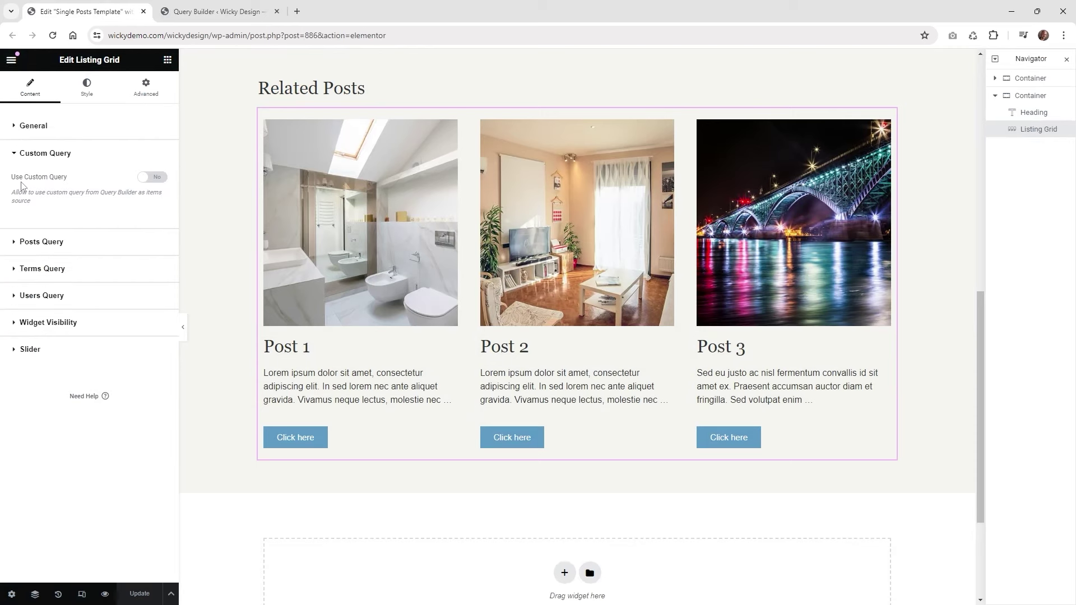
left_click(206, 6)
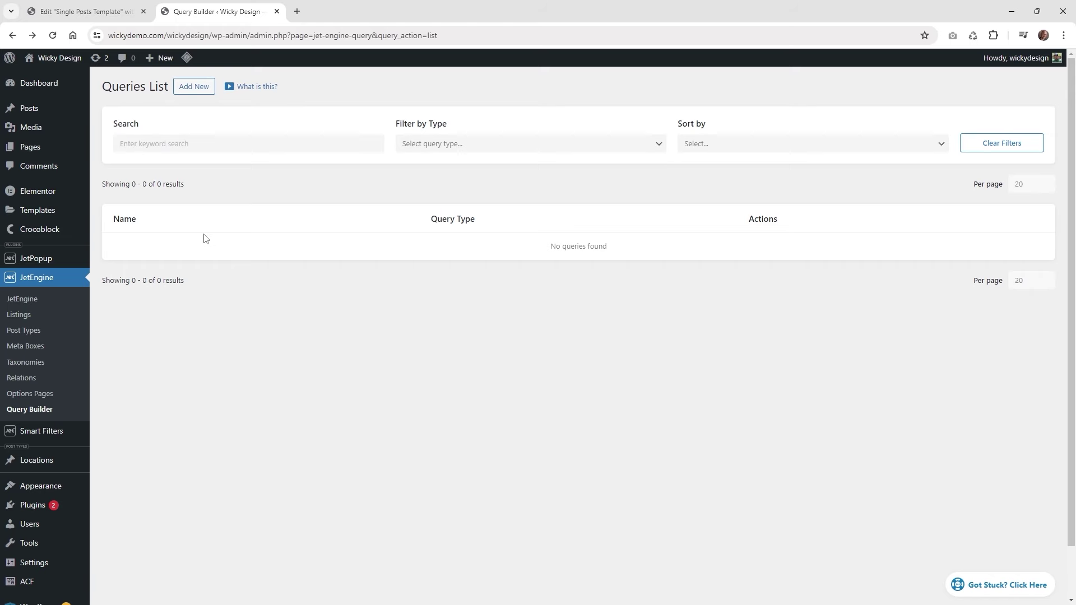
- Create a query named Current Terms of type Posts Query with Post Type Posts
left_click(191, 95)
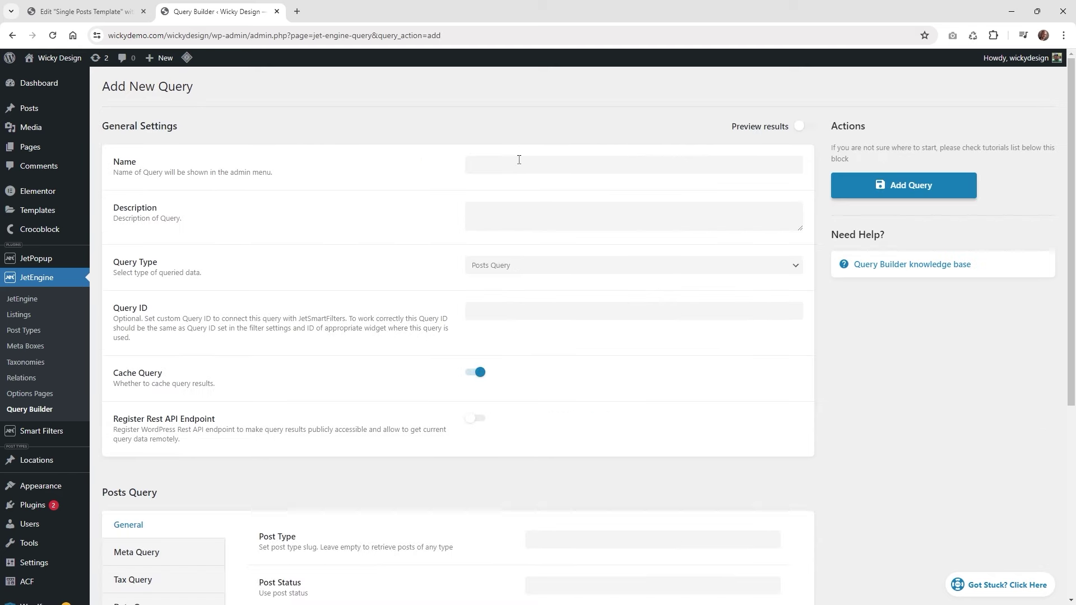
left_click(519, 159)
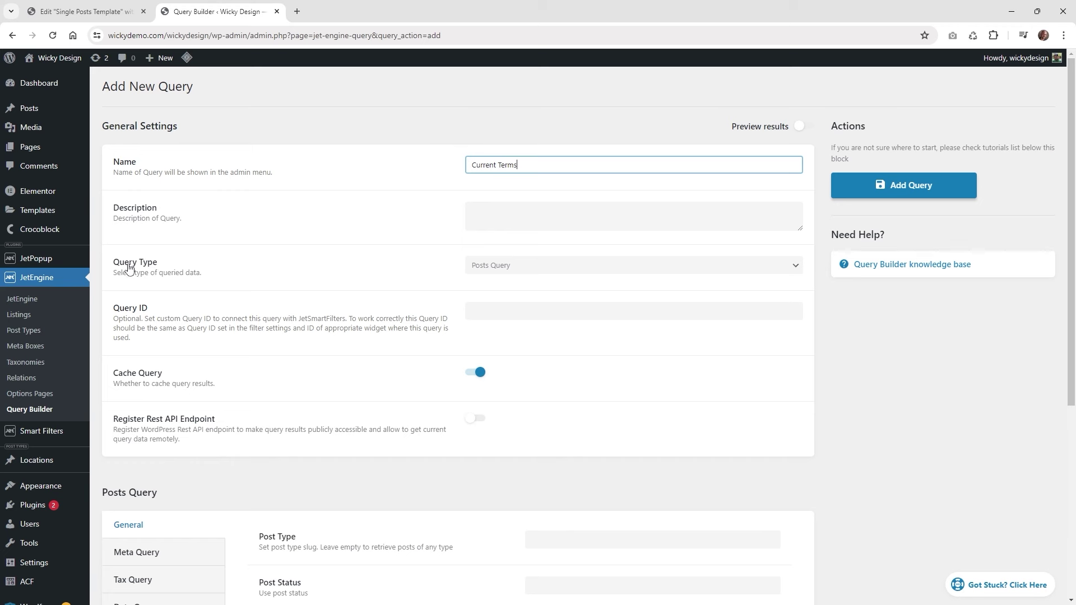
left_click(527, 270)
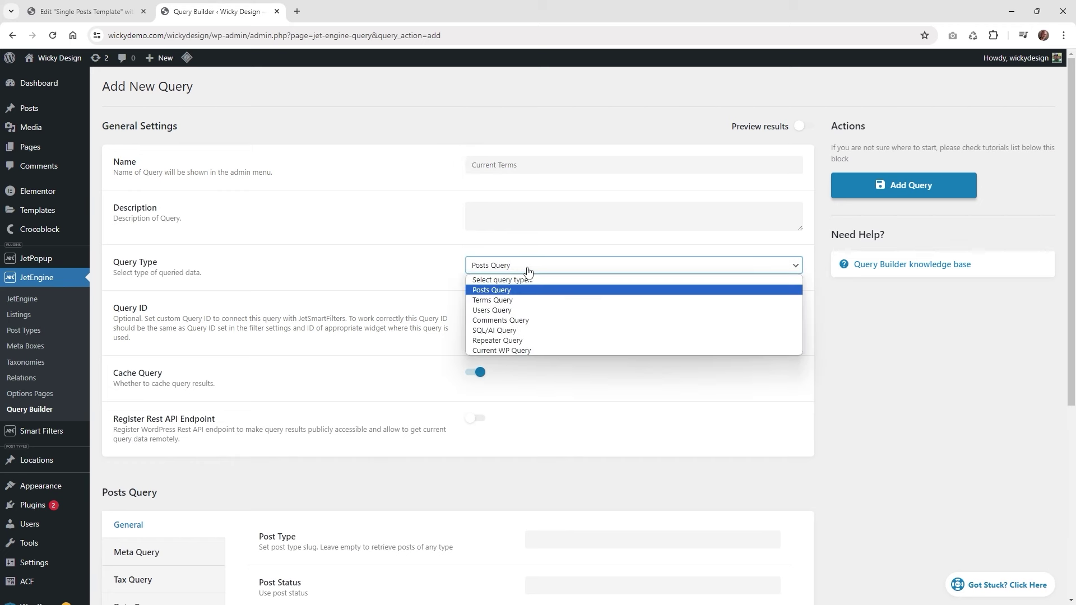
left_click(506, 292)
scroll(411, 315, "down", 3)
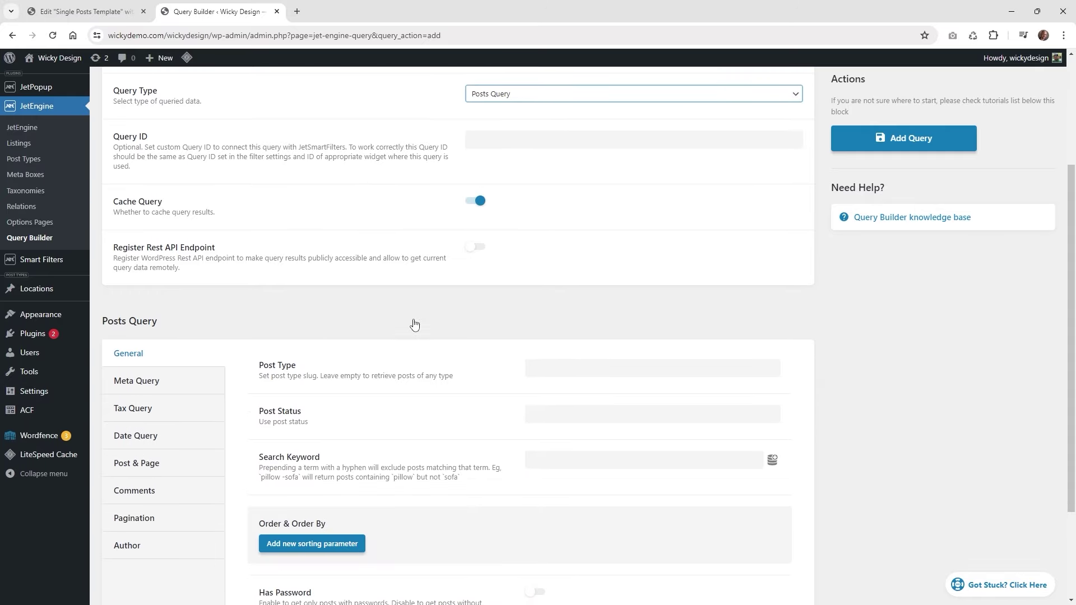
scroll(414, 324, "down", 1)
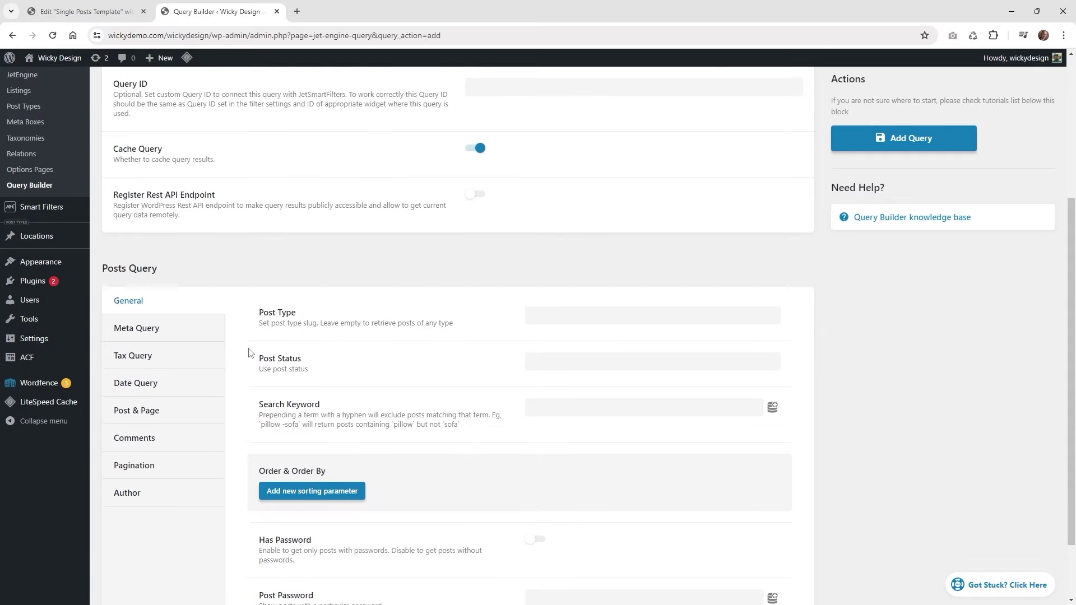
left_click(560, 316)
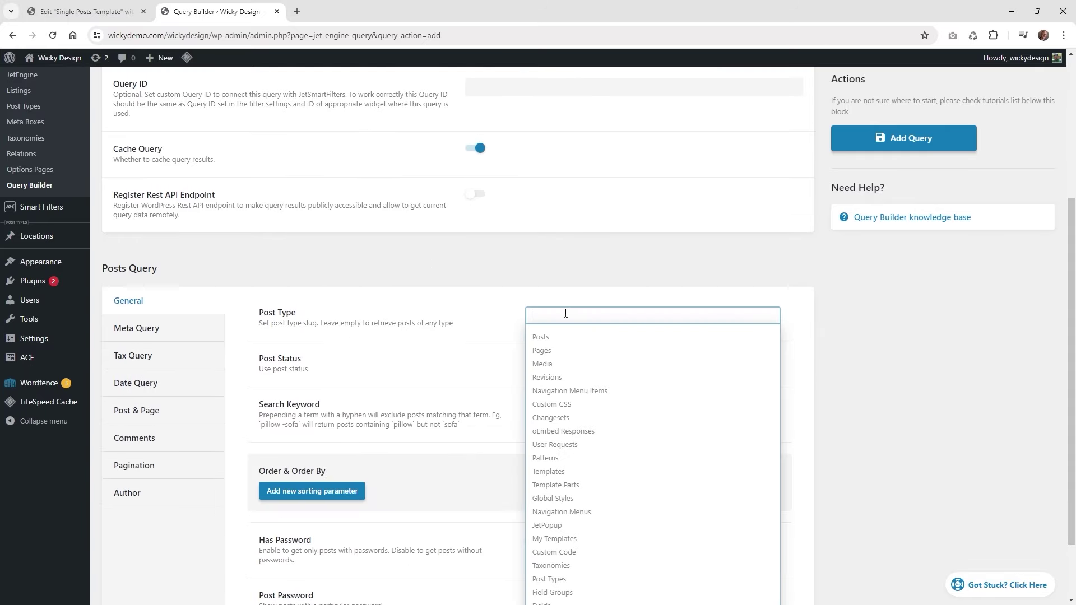
left_click(554, 338)
scroll(554, 334, "down", 2)
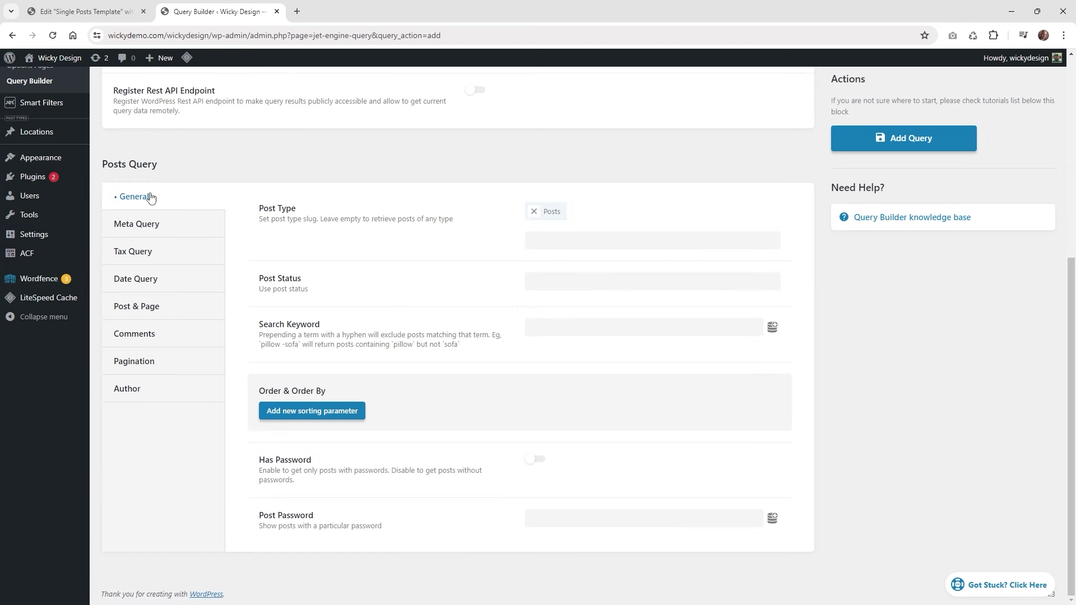
- Add a Tax Query clause on the Categories taxonomy, matching terms by Term ID
left_click(150, 258)
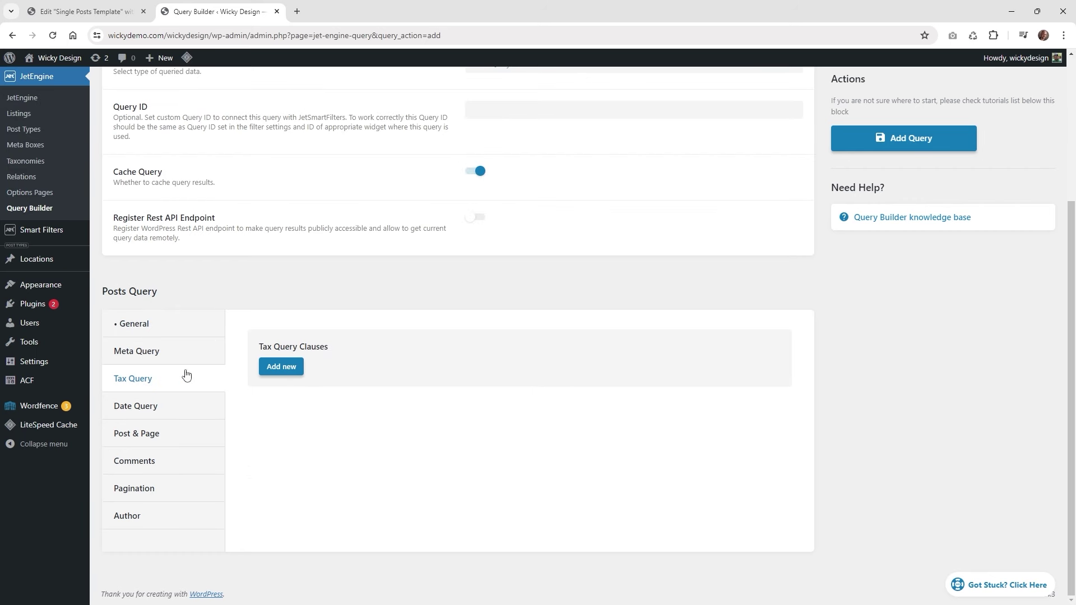
left_click(285, 371)
scroll(403, 393, "down", 2)
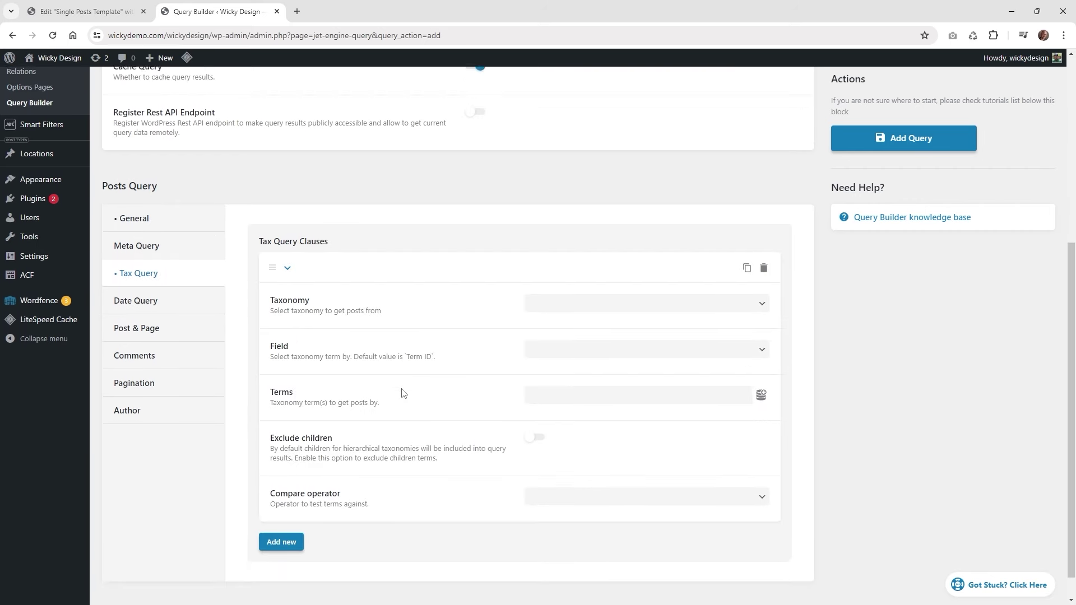
left_click(637, 298)
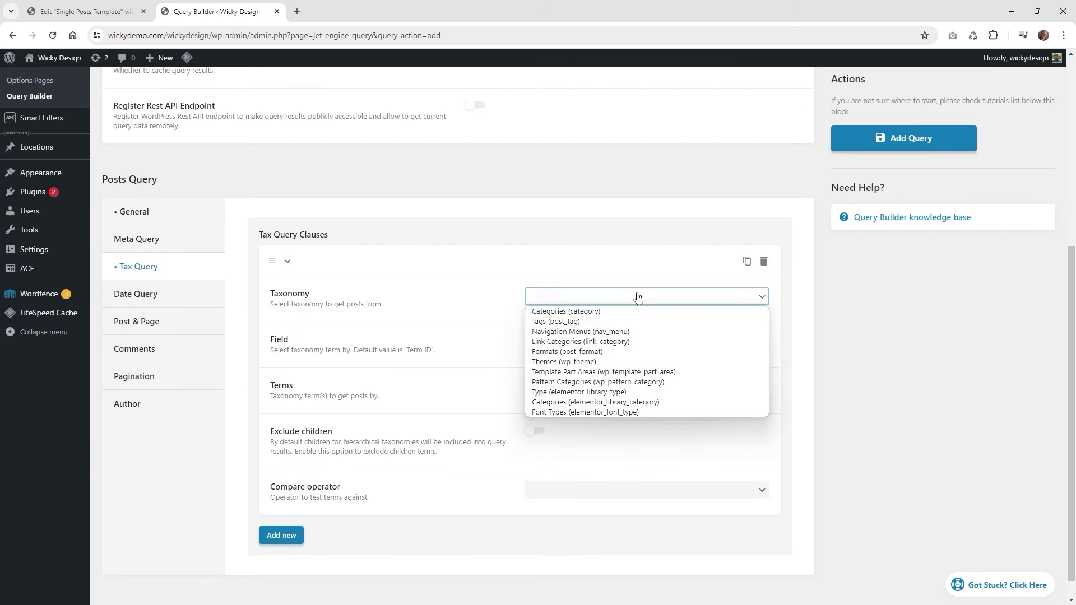
left_click(604, 312)
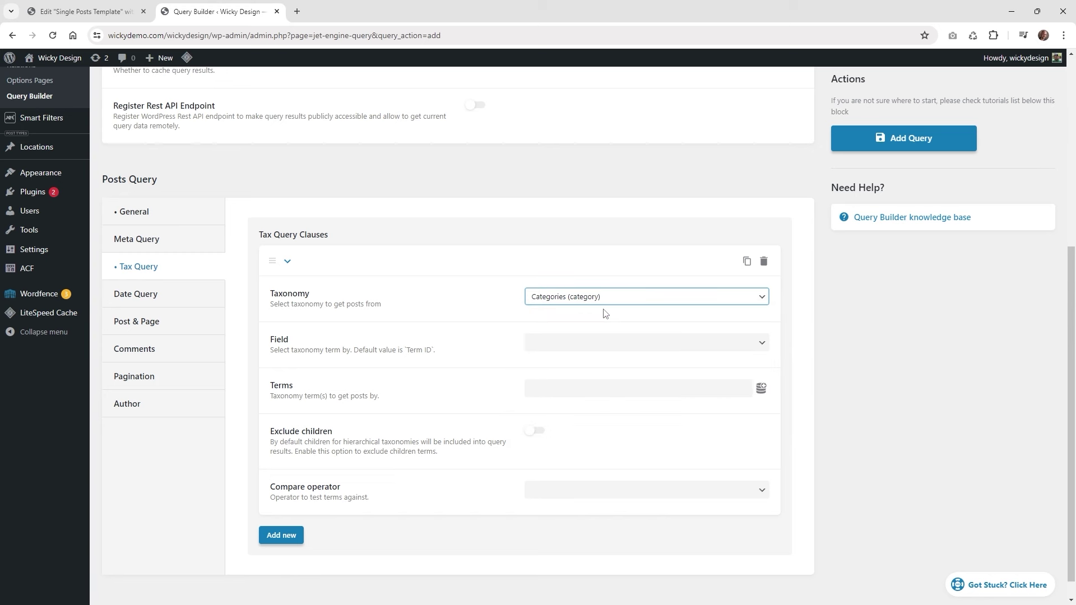
left_click(586, 344)
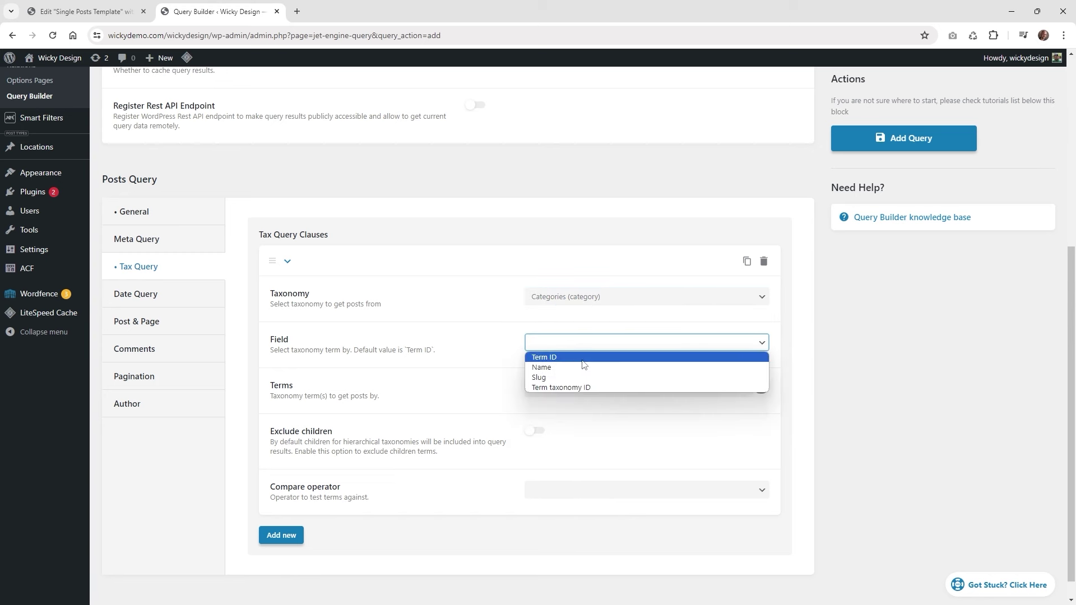
left_click(560, 359)
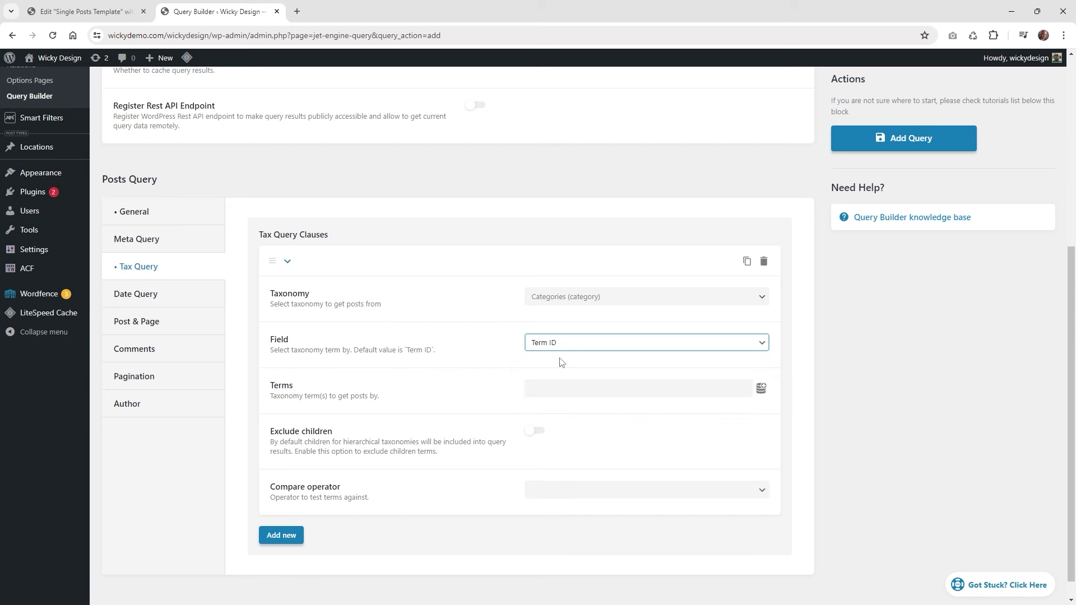
key("Tab")
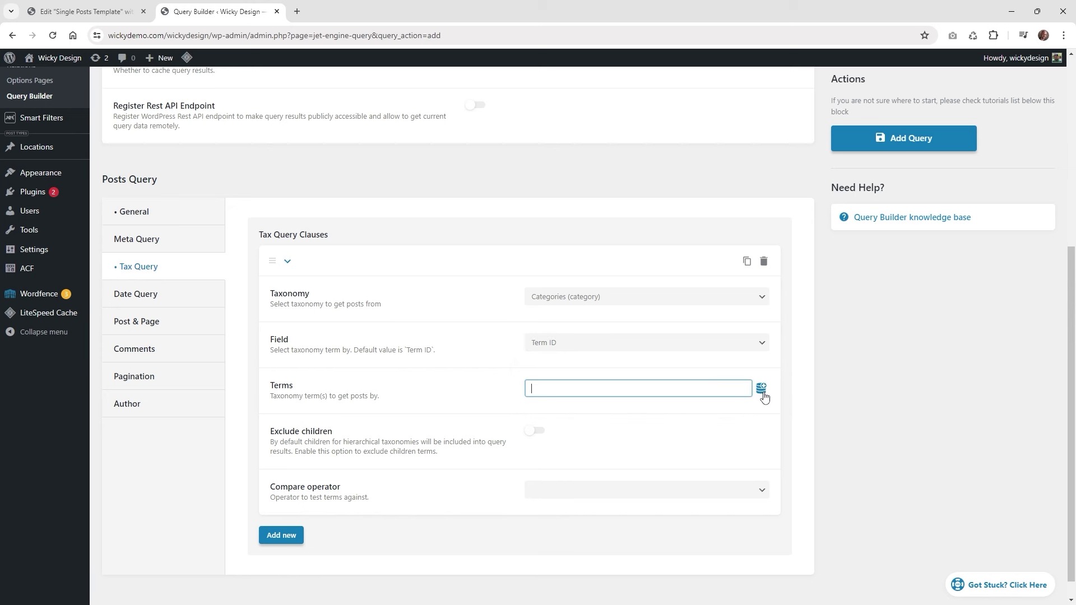
- Set the clause's Terms to the Current terms macro for Categories, with compare operator IN
left_click(761, 388)
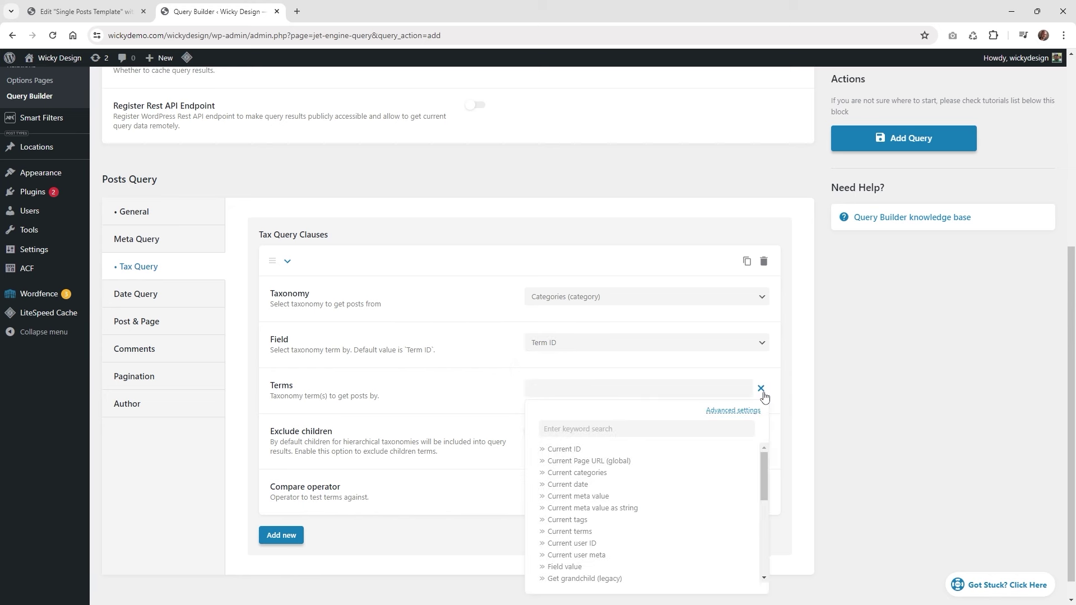
left_click(576, 532)
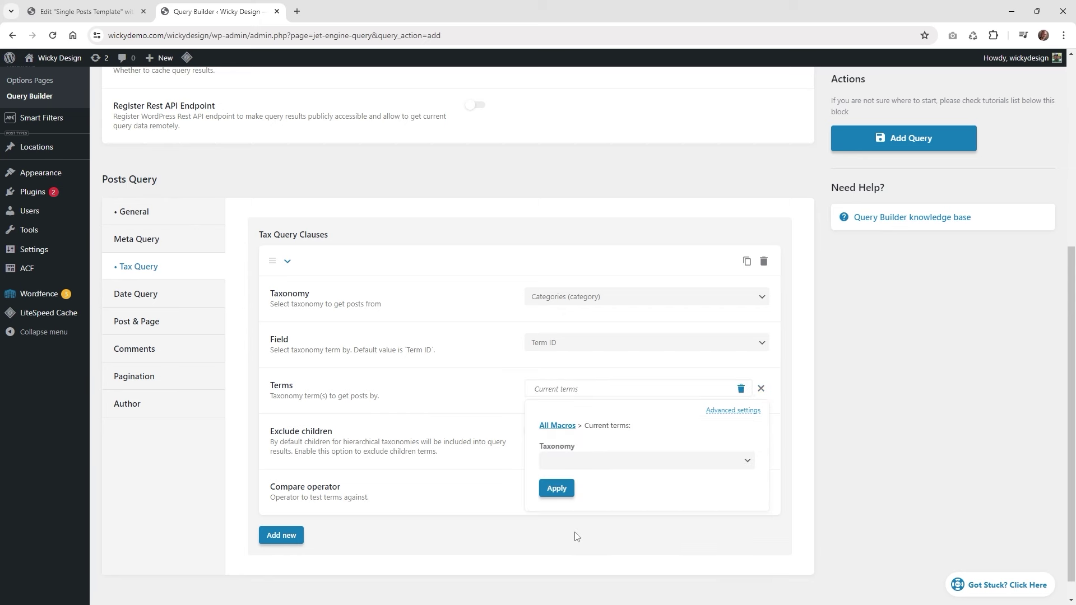
left_click(566, 459)
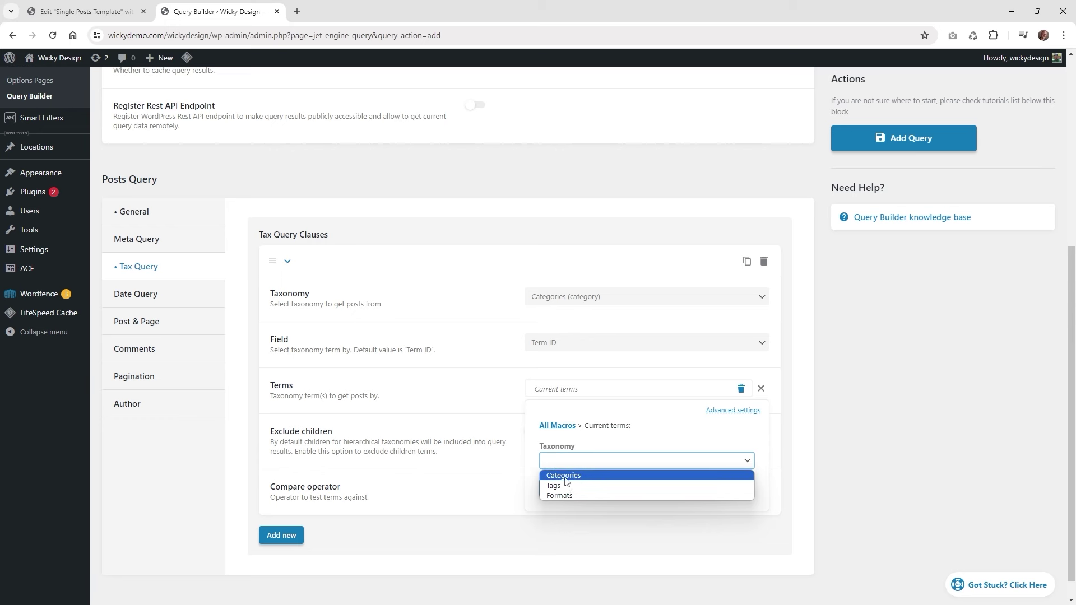
left_click(574, 476)
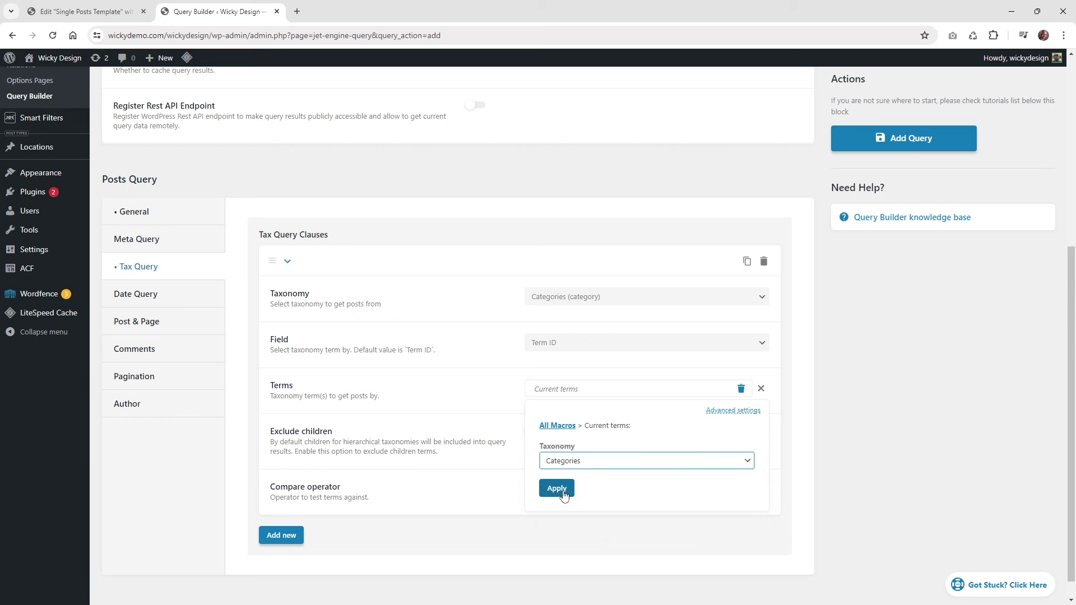
left_click(555, 490)
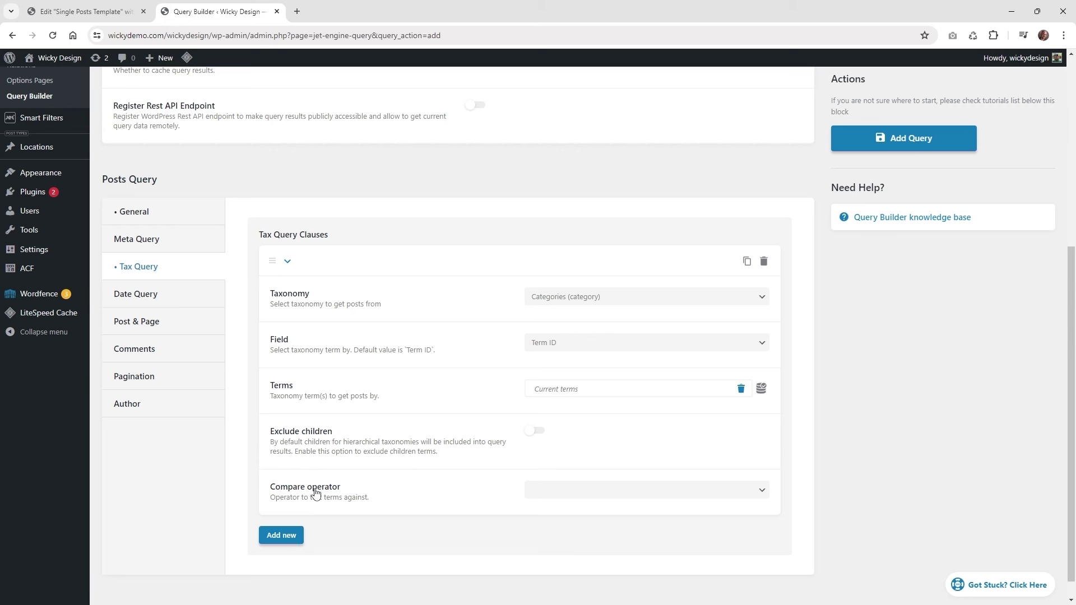
left_click(540, 493)
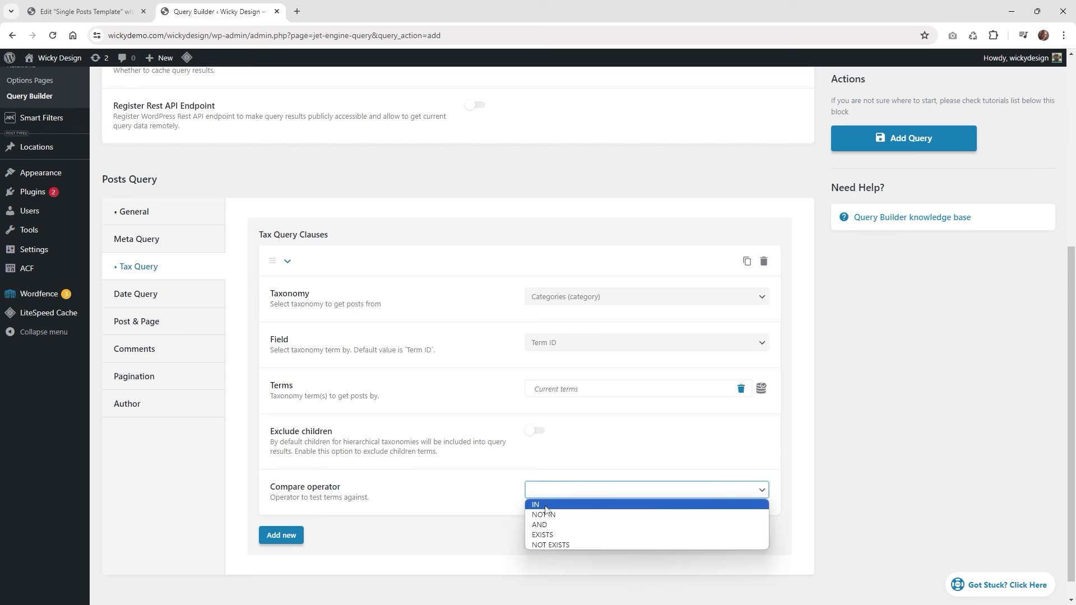
left_click(540, 506)
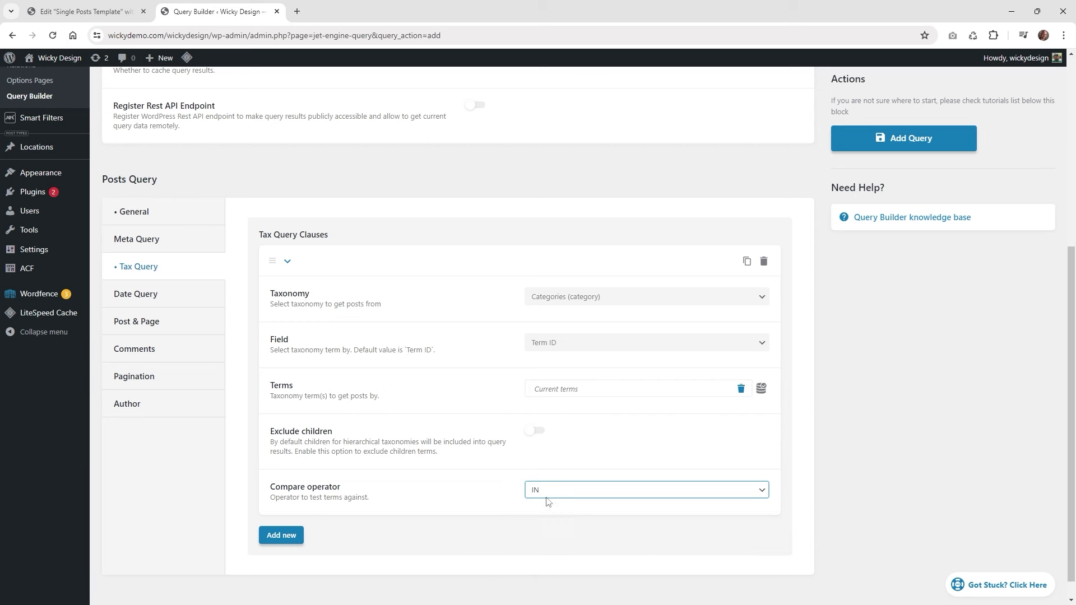
- Save the new query and reload the Single Posts Template editor
left_click(908, 139)
key("ctrl+Page_Up")
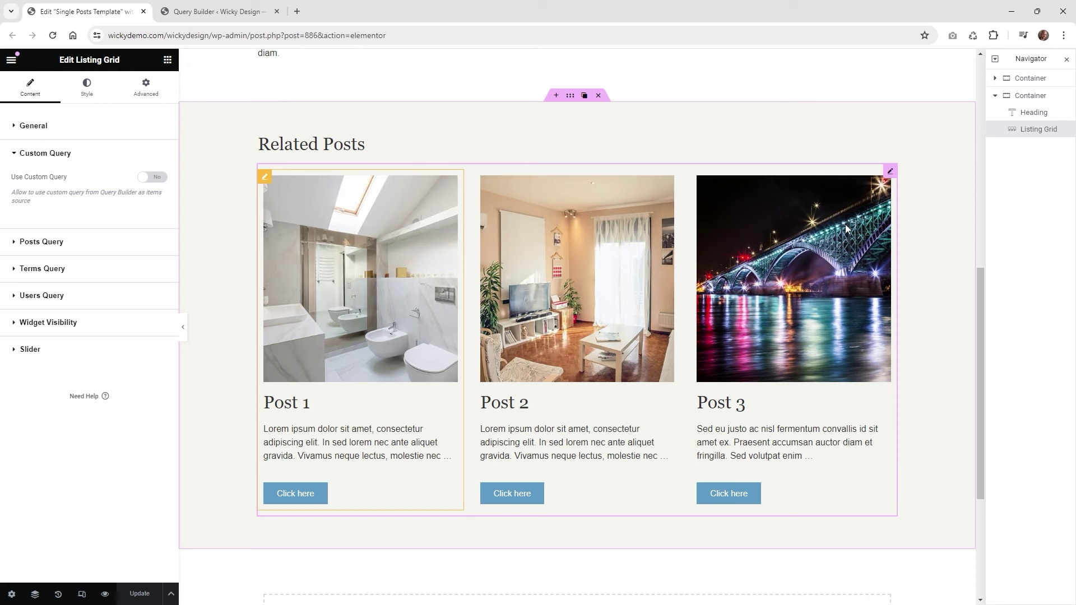
left_click(52, 37)
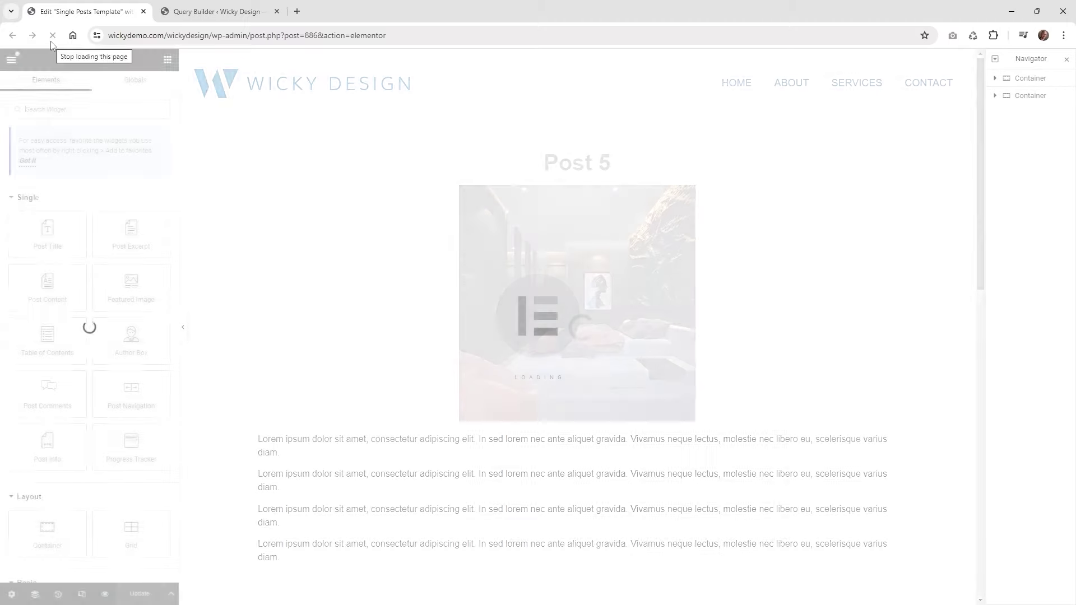
scroll(633, 403, "down", 8)
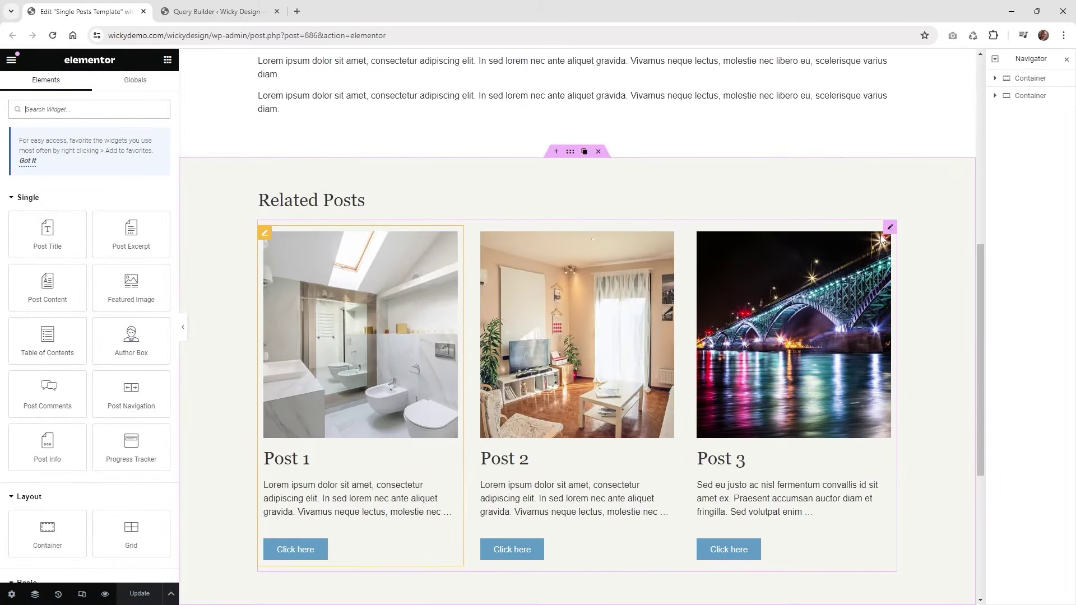
- Turn on Use Custom Query for the Related Posts grid and select Current Terms
left_click(877, 227)
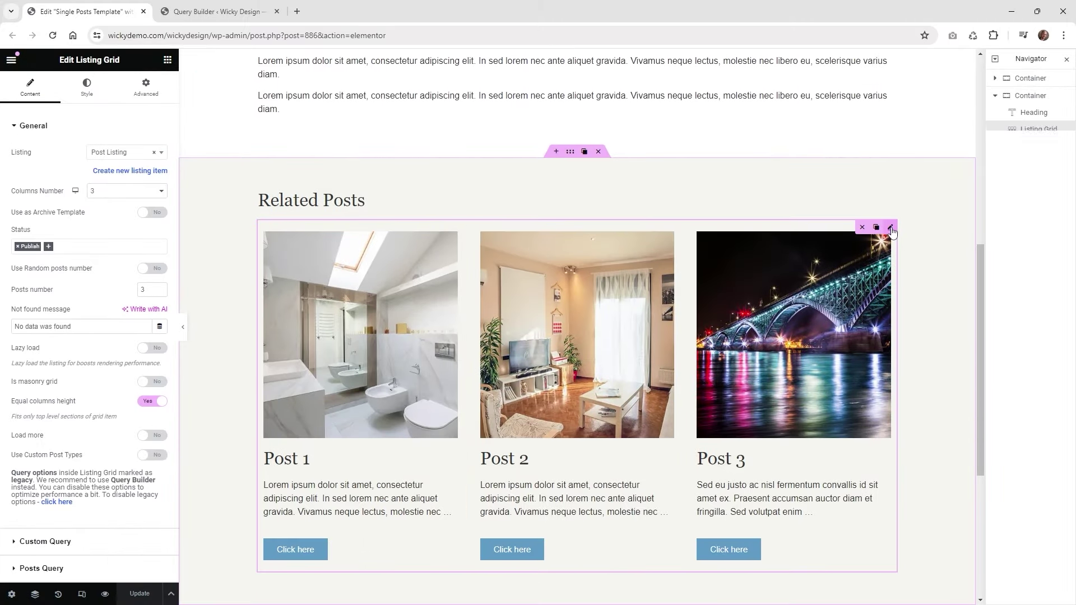
left_click(40, 127)
left_click(32, 156)
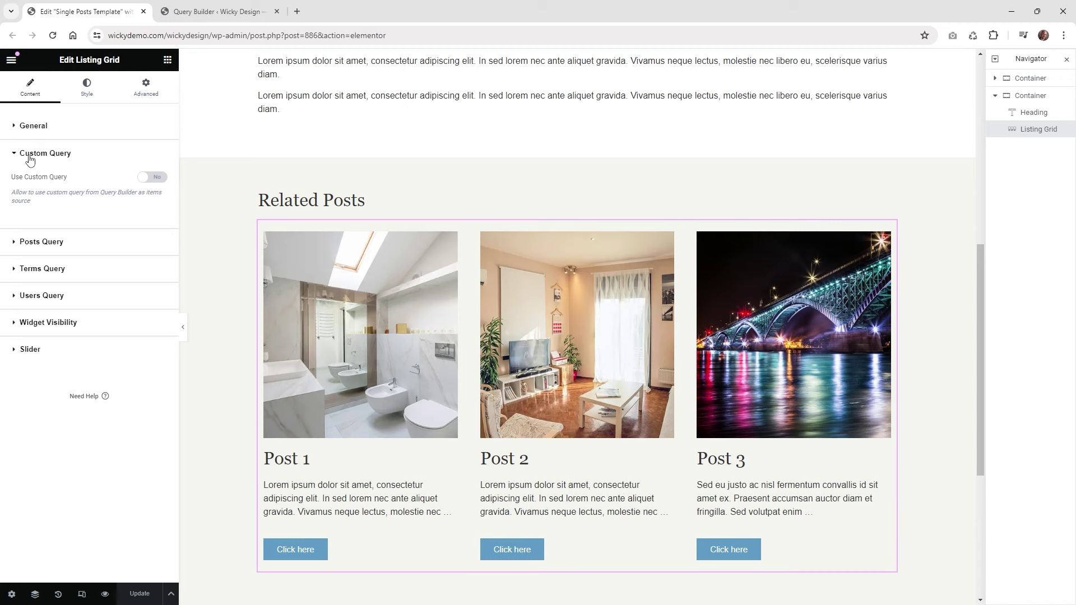
left_click(154, 177)
left_click(143, 220)
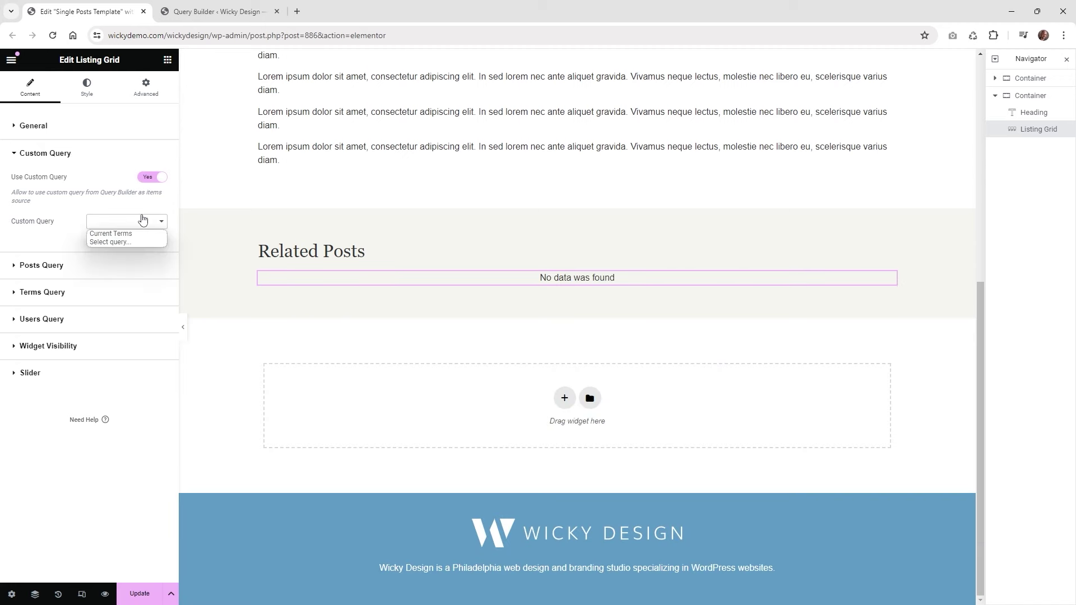
left_click(105, 235)
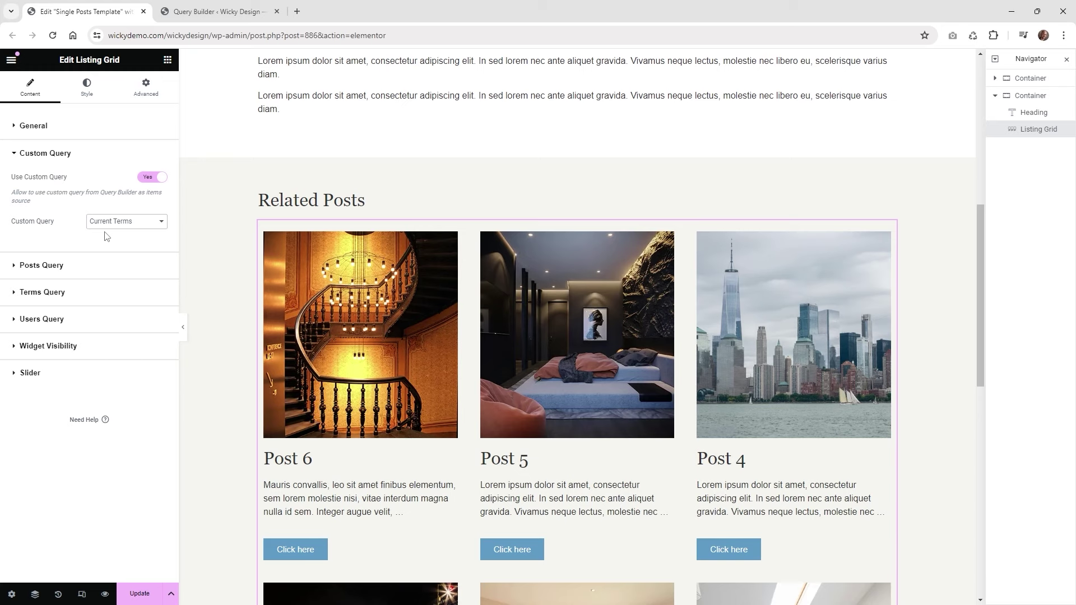
scroll(377, 312, "down", 5)
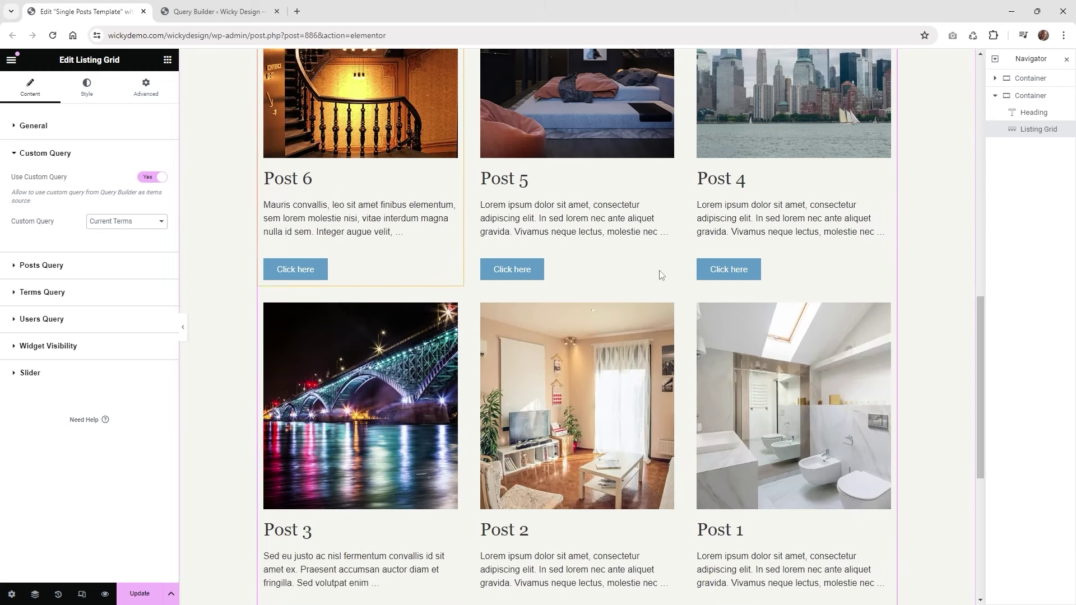
scroll(569, 354, "up", 3)
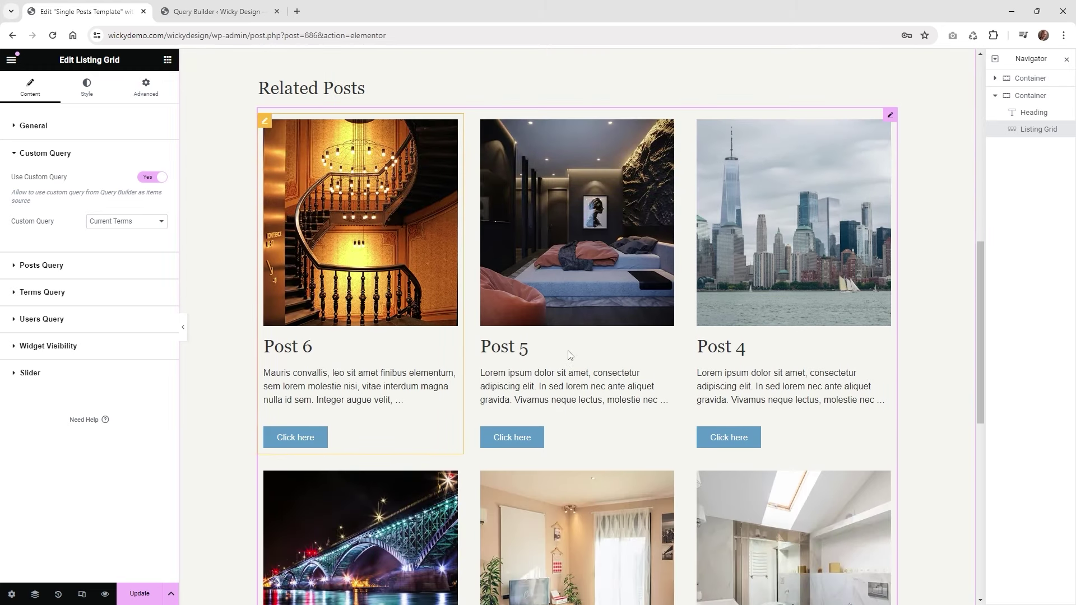
scroll(567, 355, "down", 3)
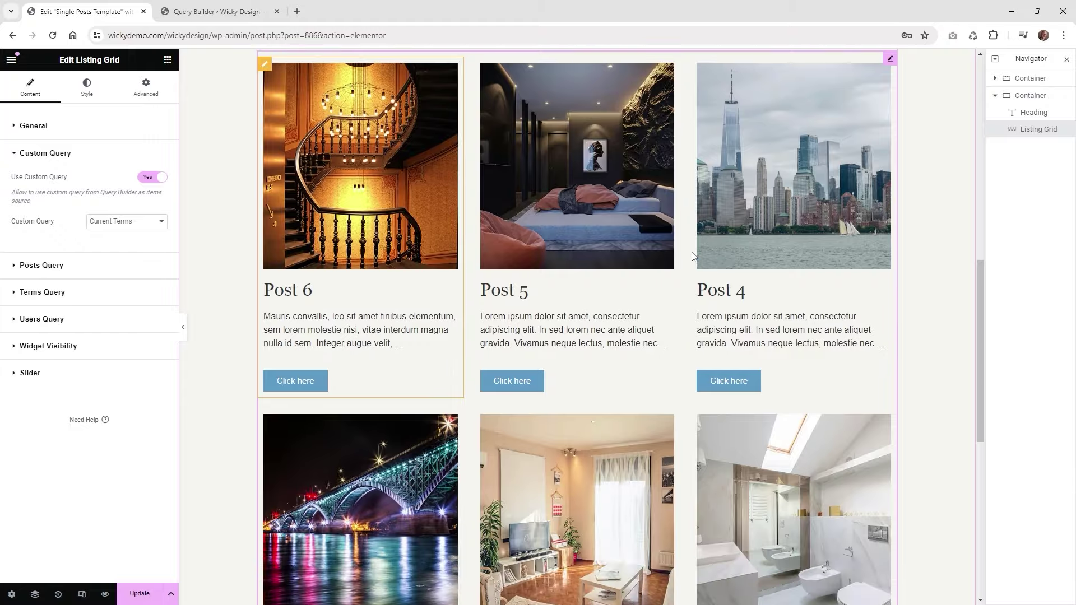
scroll(807, 185, "down", 4)
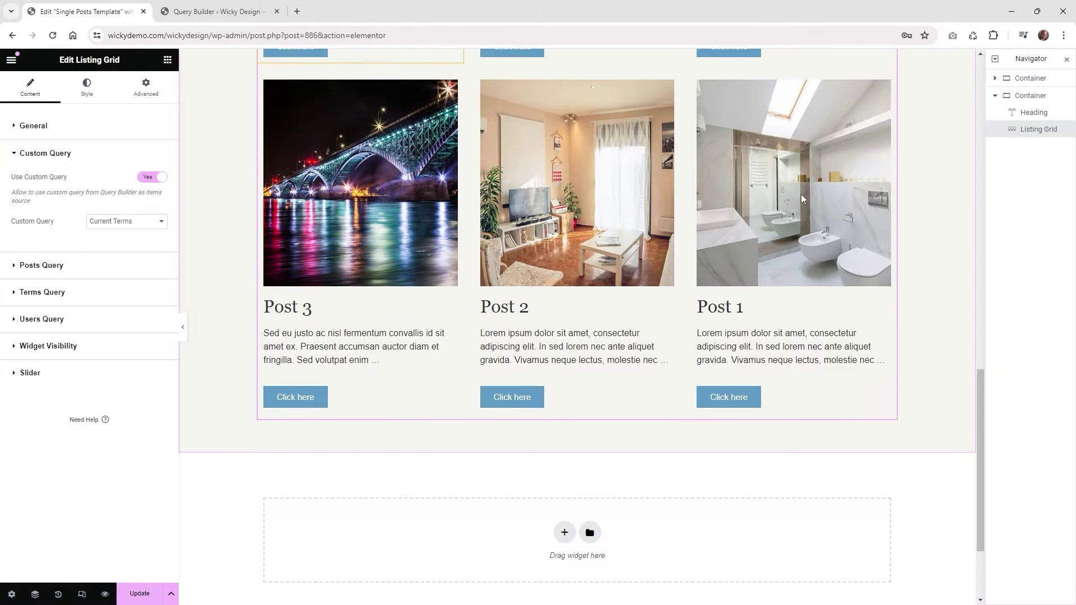
scroll(704, 312, "up", 2)
scroll(703, 311, "up", 2)
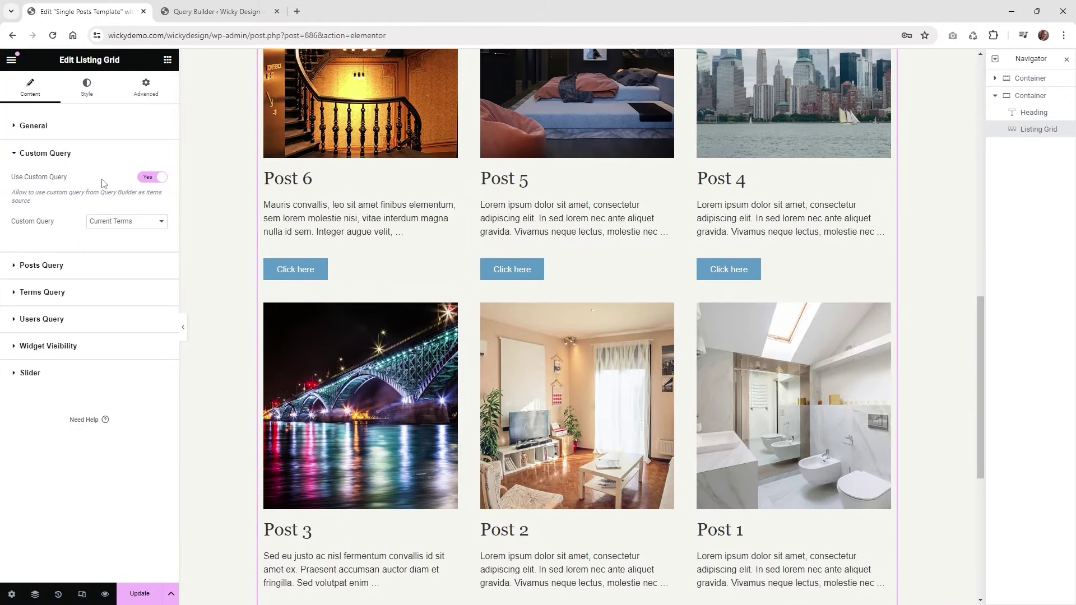
- Change the listing grid's Posts number to 4, then return to the Current Terms query editor
left_click(63, 127)
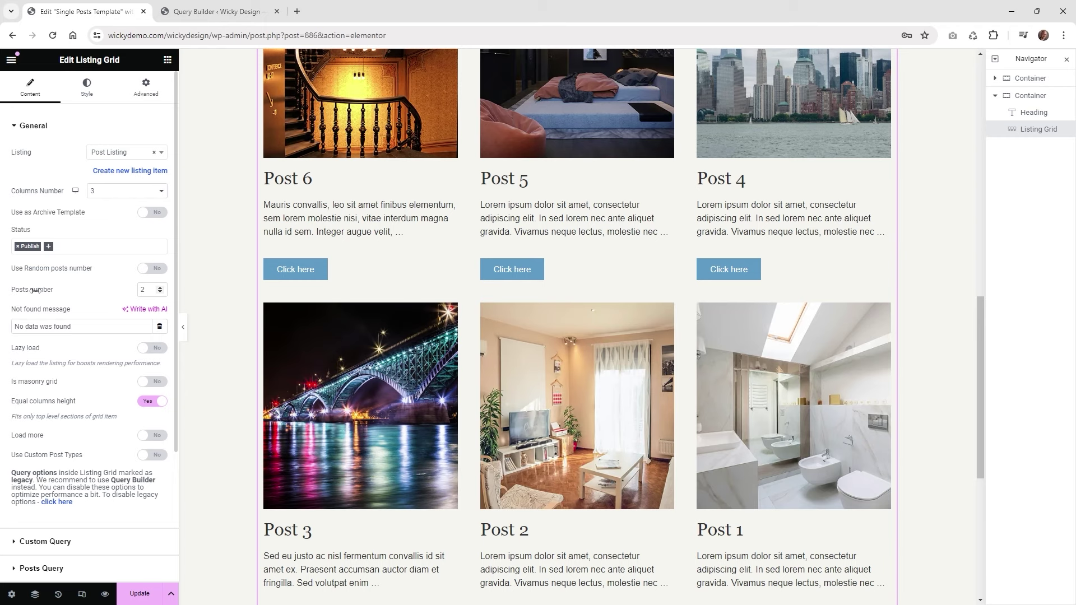
double_click(156, 290)
type("4")
left_click(55, 128)
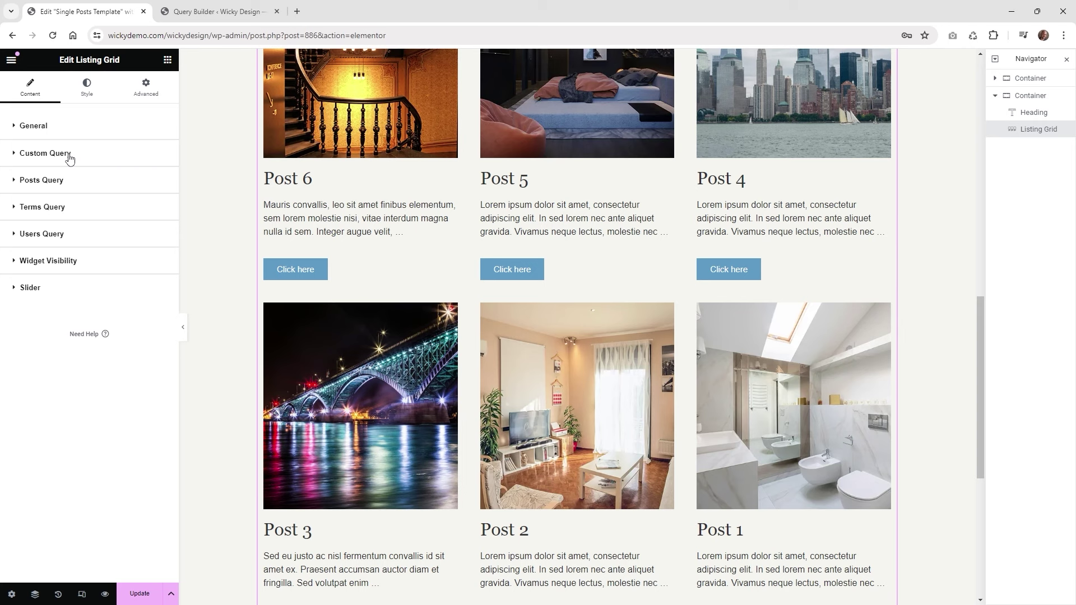
left_click(57, 127)
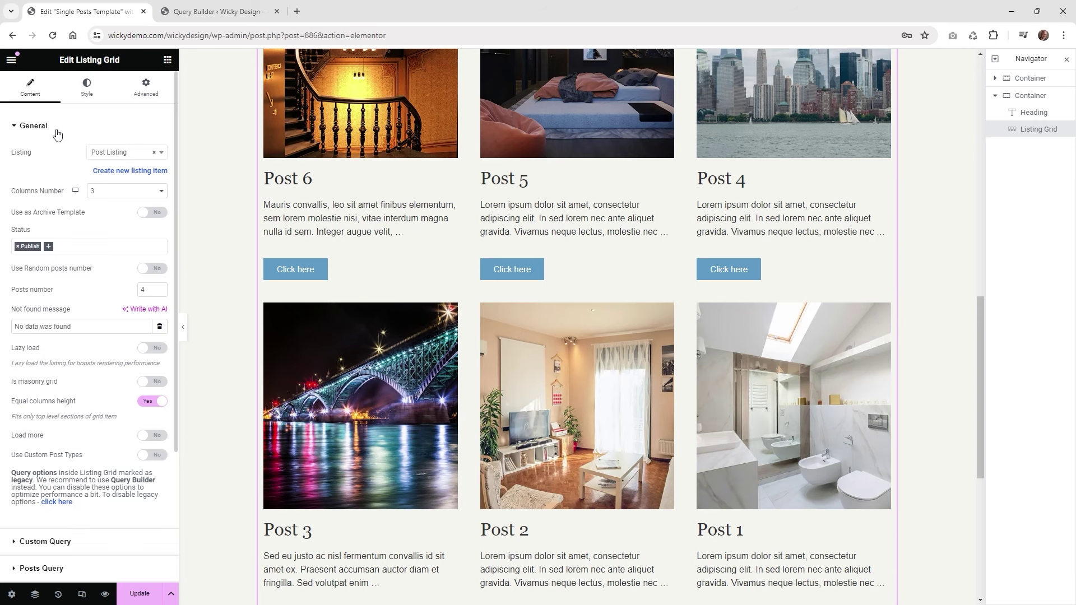
left_click(40, 128)
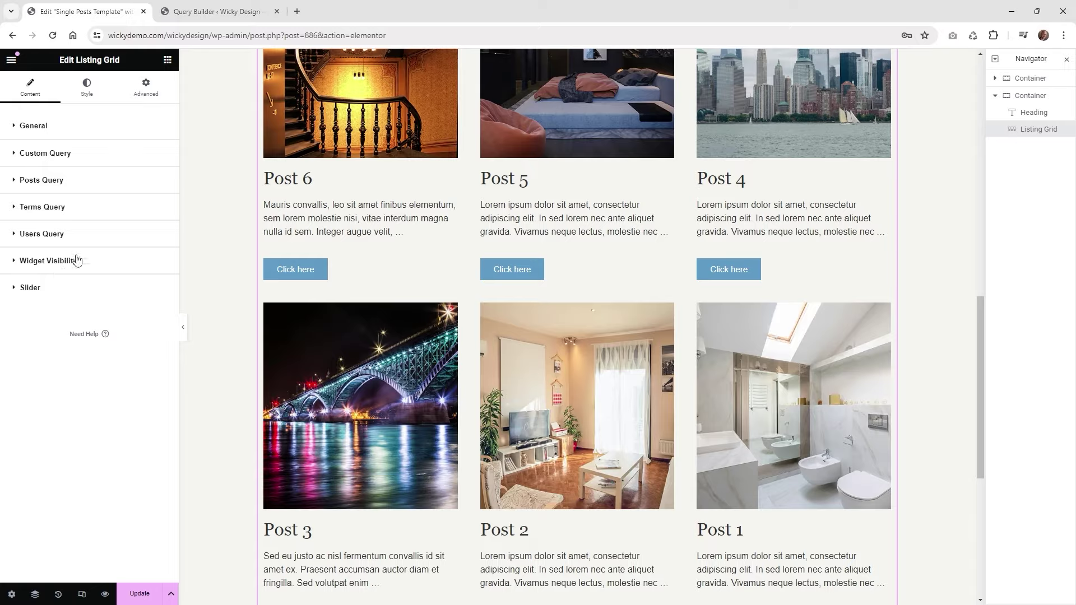
left_click(204, 10)
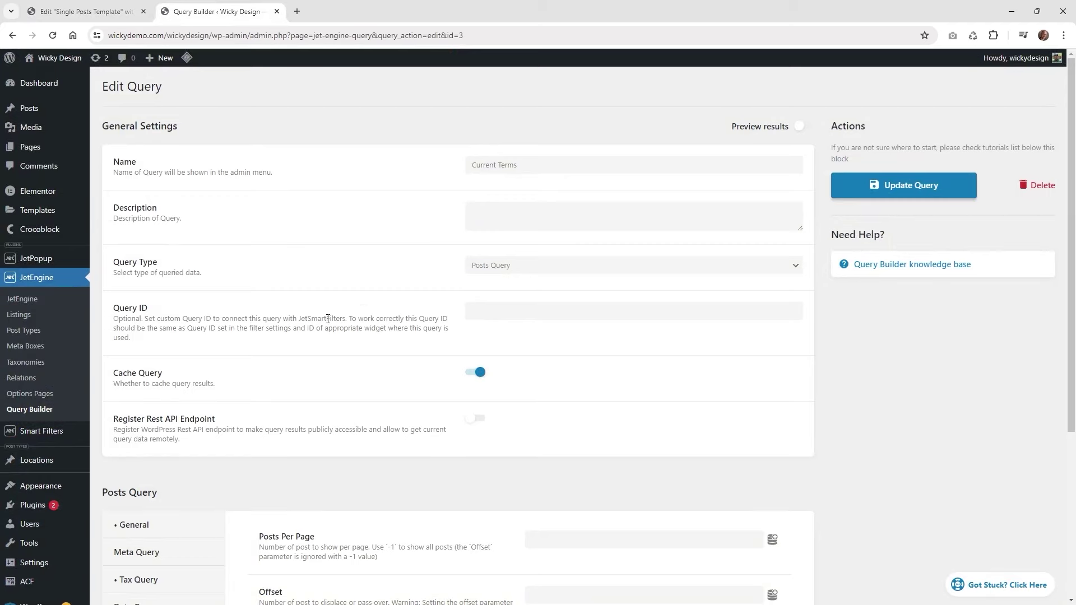
- Set the query's posts per page to 3
scroll(342, 331, "down", 1)
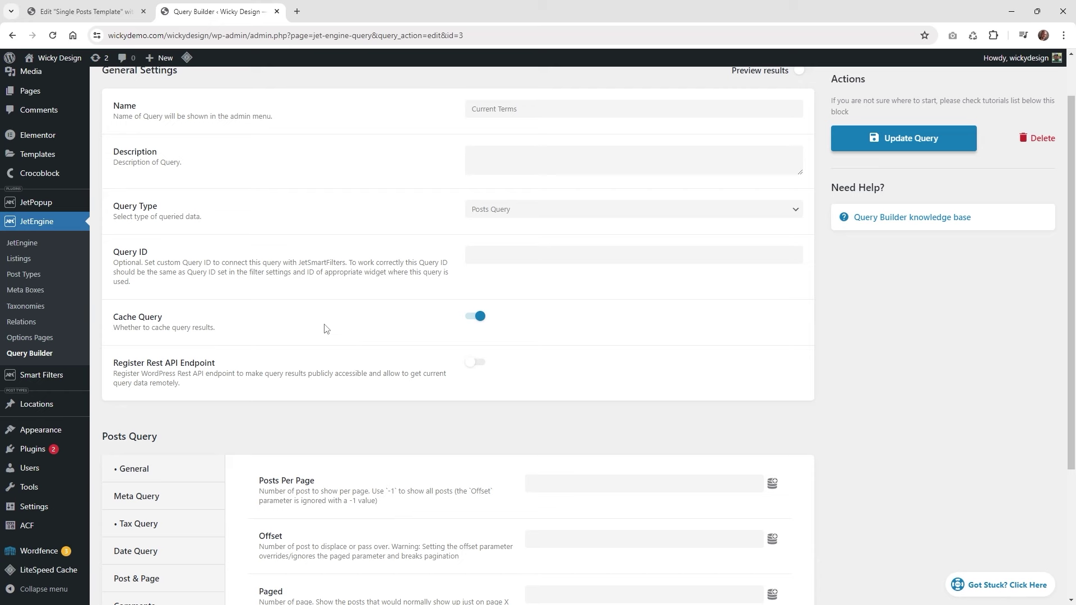
scroll(258, 323, "down", 3)
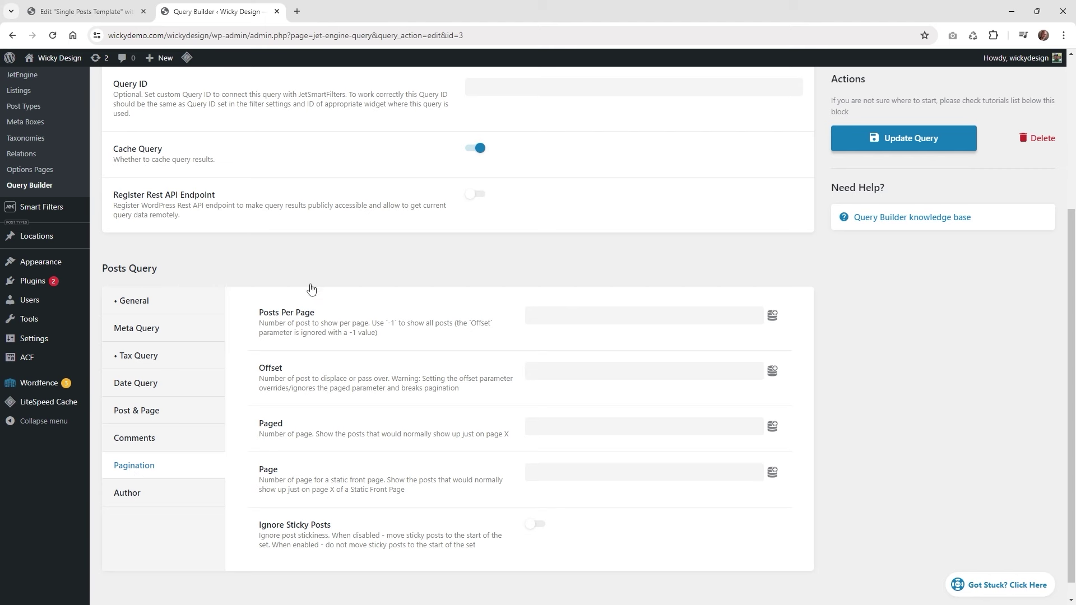
left_click(578, 317)
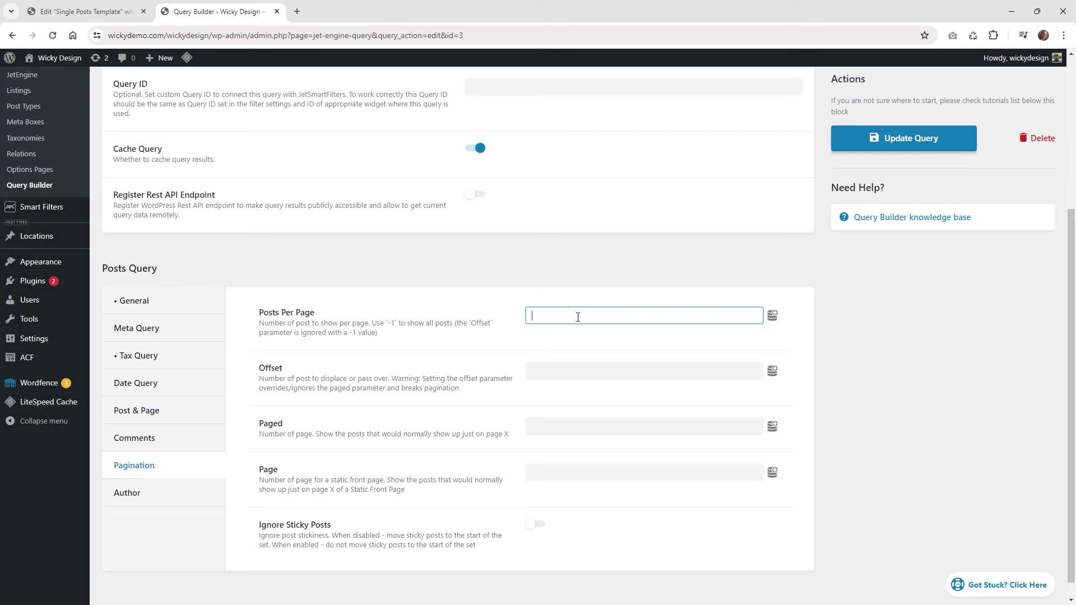
type("3")
left_click(171, 305)
scroll(320, 483, "down", 1)
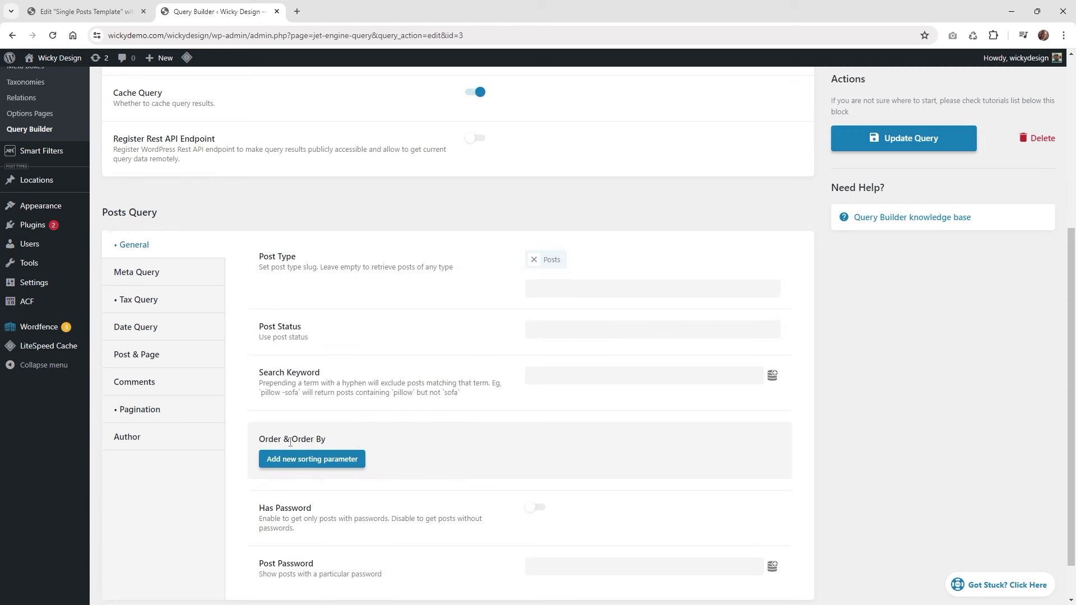
- Add an Order By date rule, lowest to highest, and save the query
left_click(289, 459)
scroll(519, 439, "down", 3)
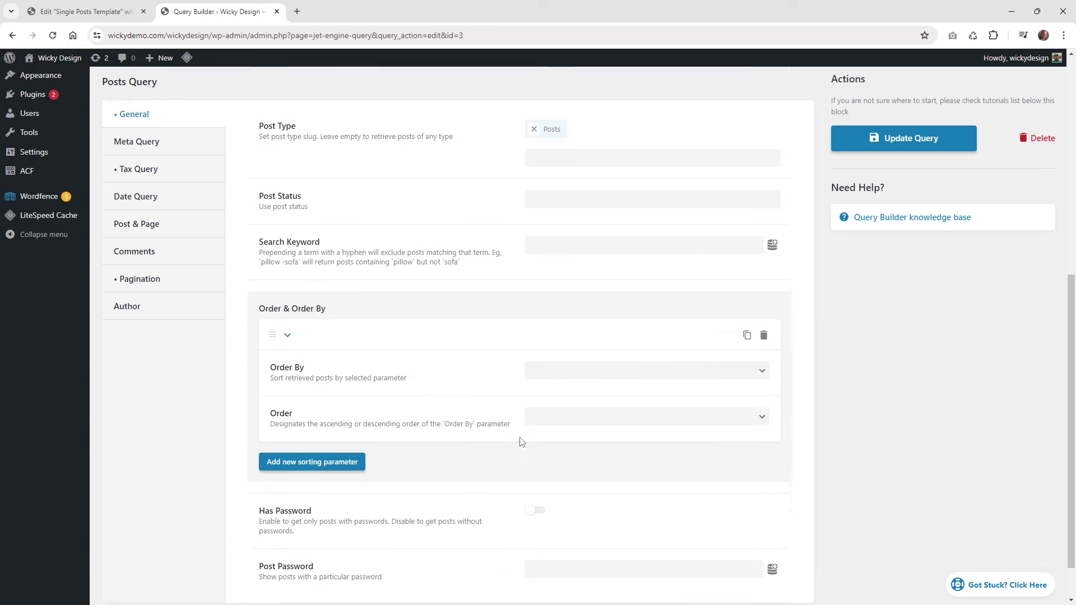
left_click(604, 334)
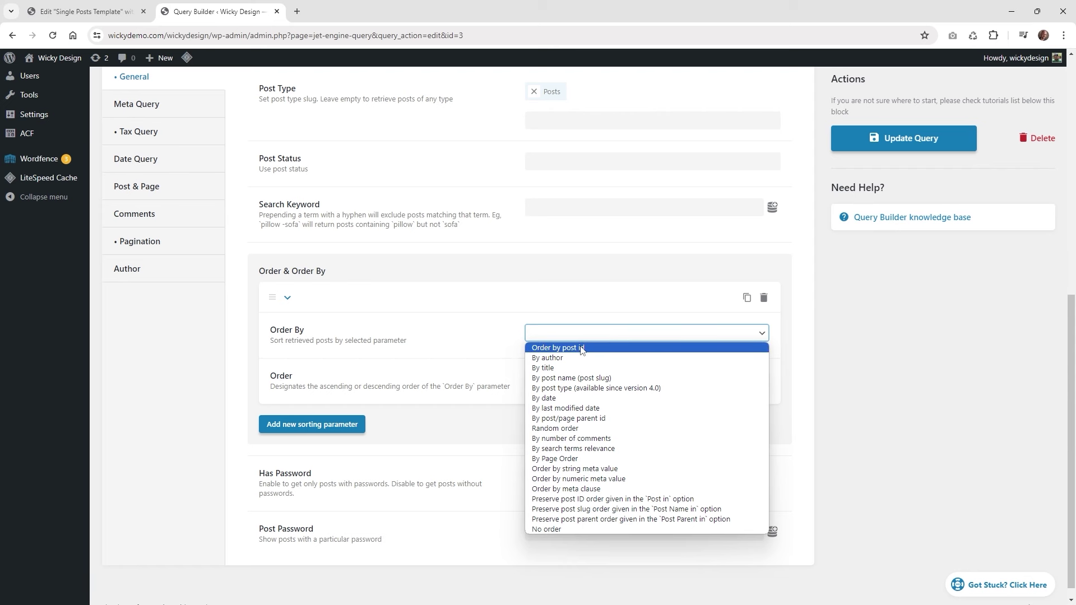
left_click(583, 400)
left_click(579, 381)
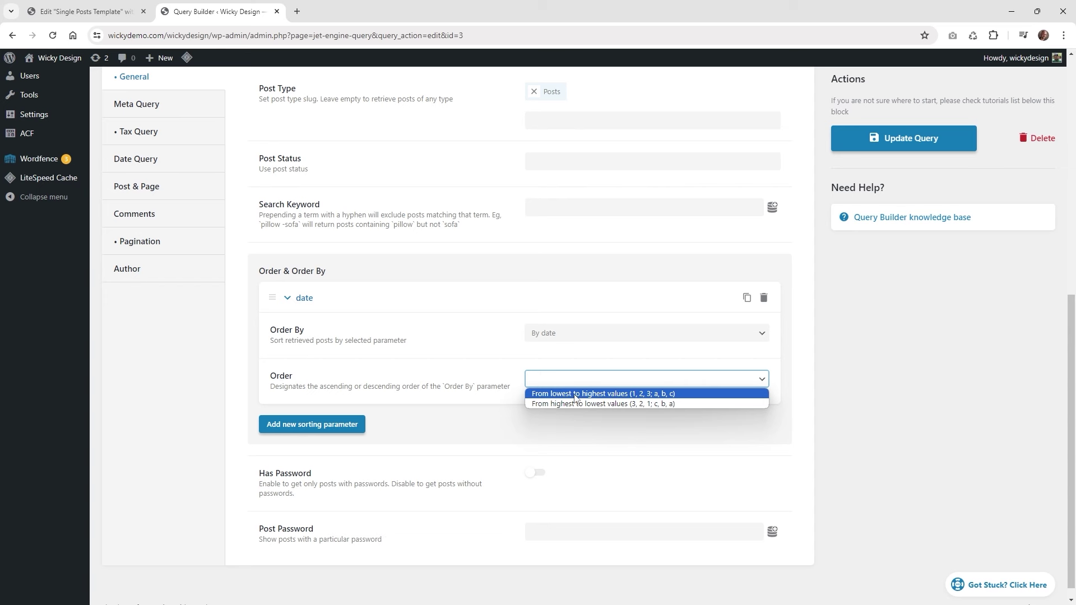
left_click(575, 396)
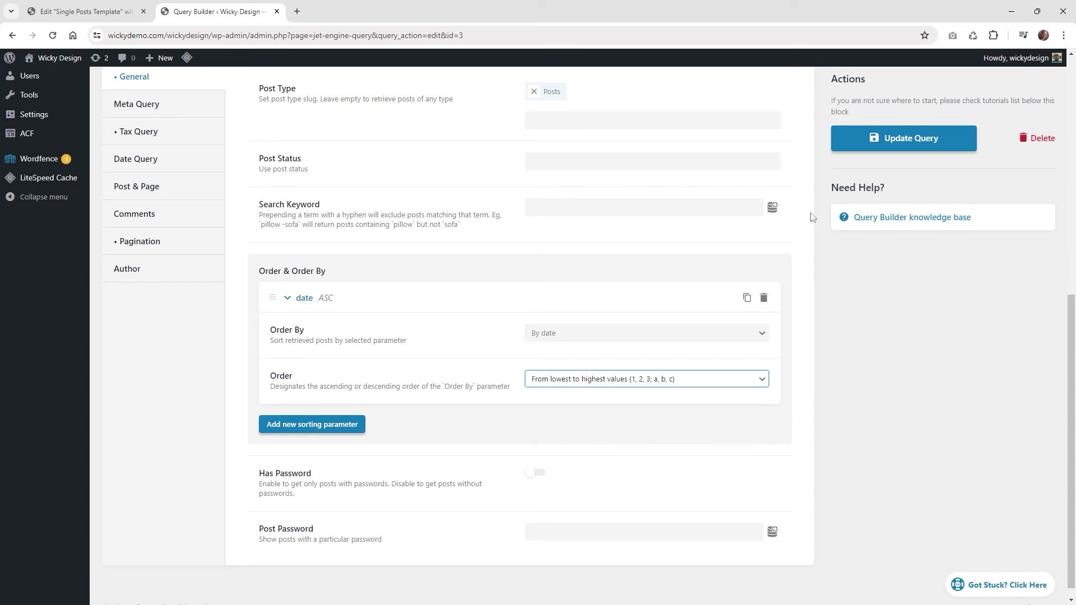
left_click(897, 145)
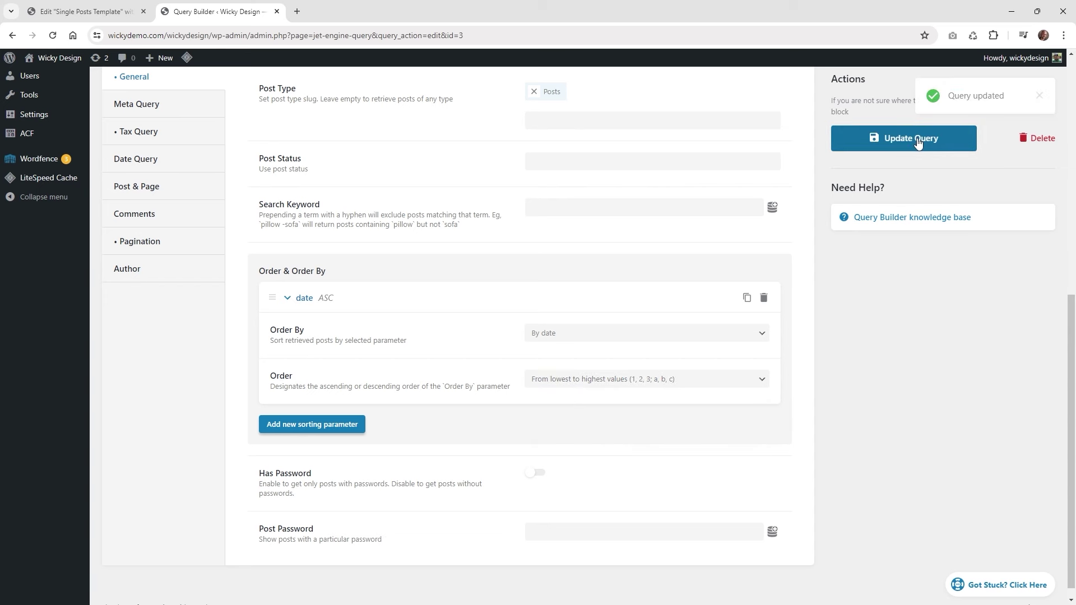
left_click(89, 10)
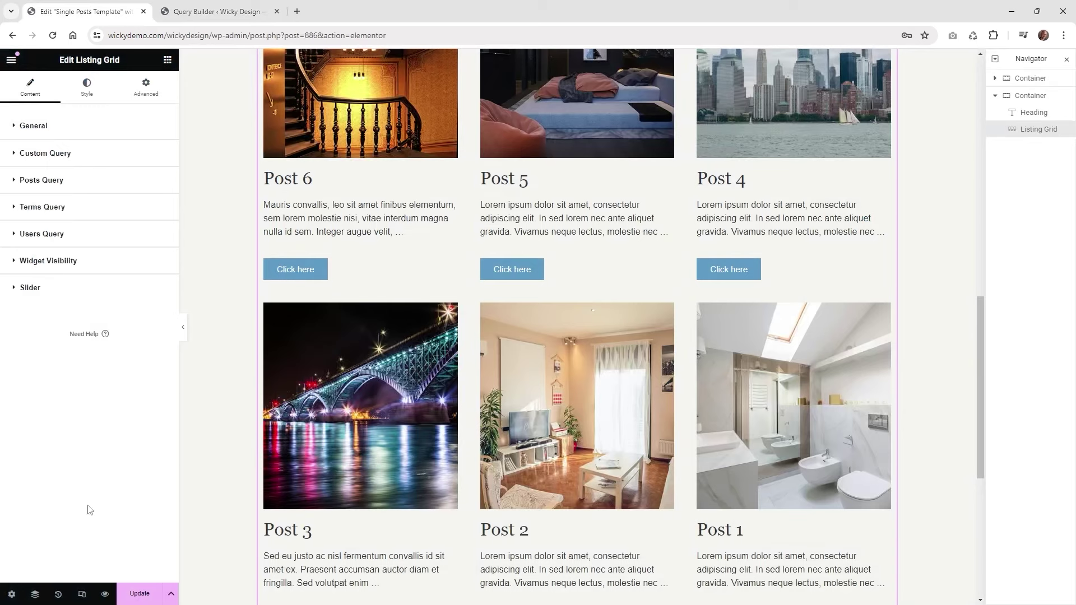
- Update the Single Posts Template, reload the editor, and scroll to the Related Posts grid
left_click(140, 595)
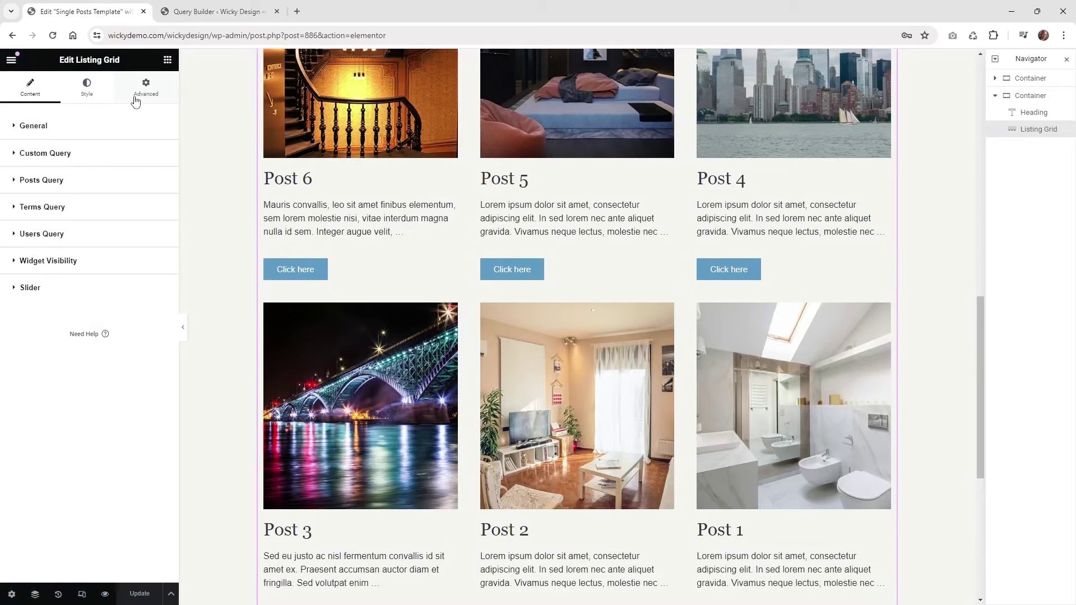
left_click(52, 36)
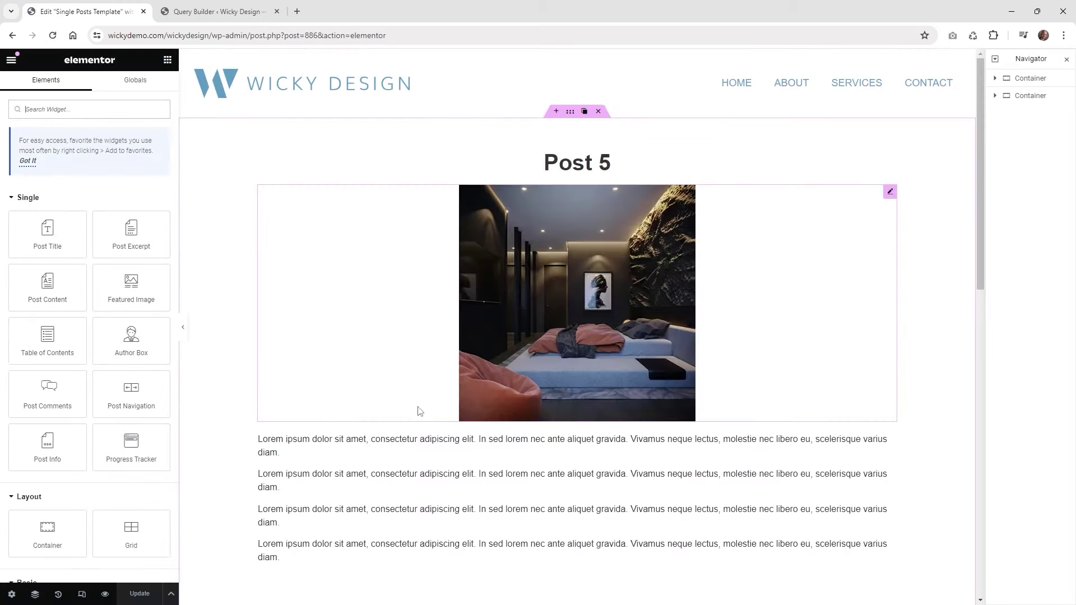
scroll(416, 410, "down", 10)
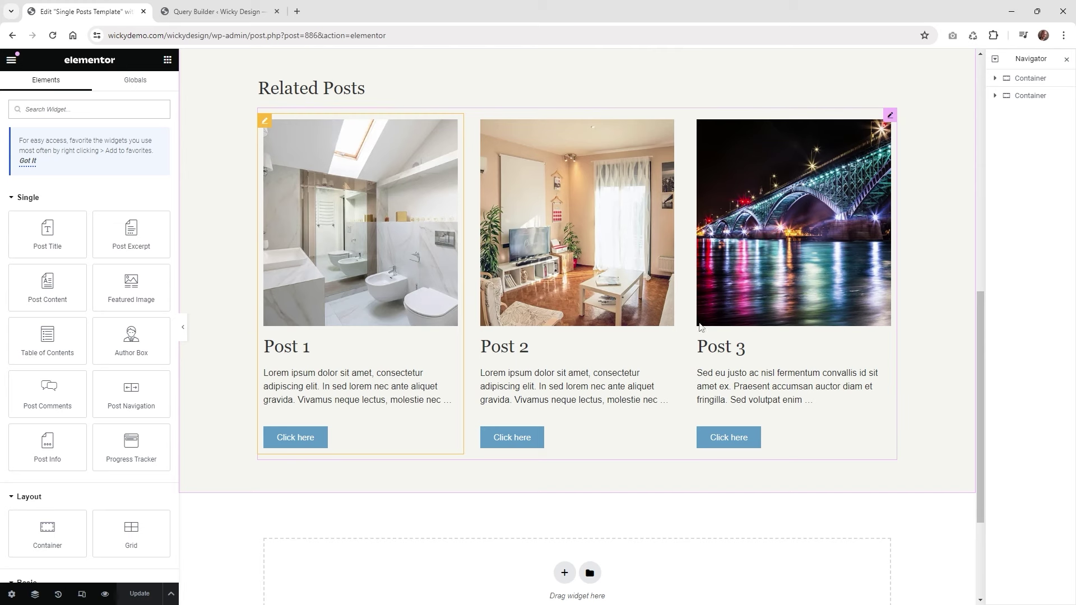
scroll(656, 335, "down", 2)
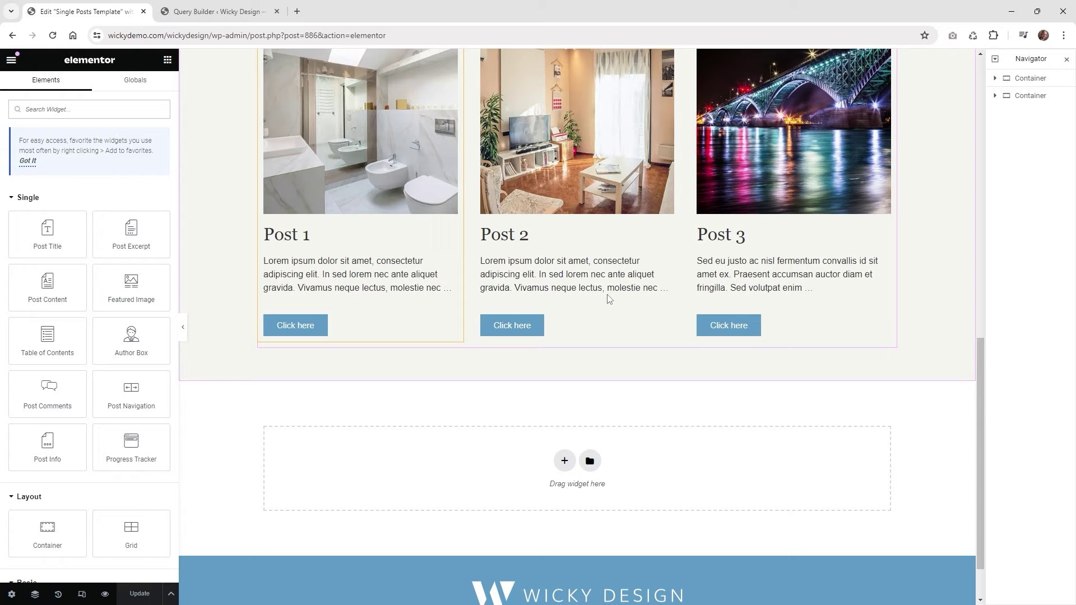
scroll(610, 300, "up", 1)
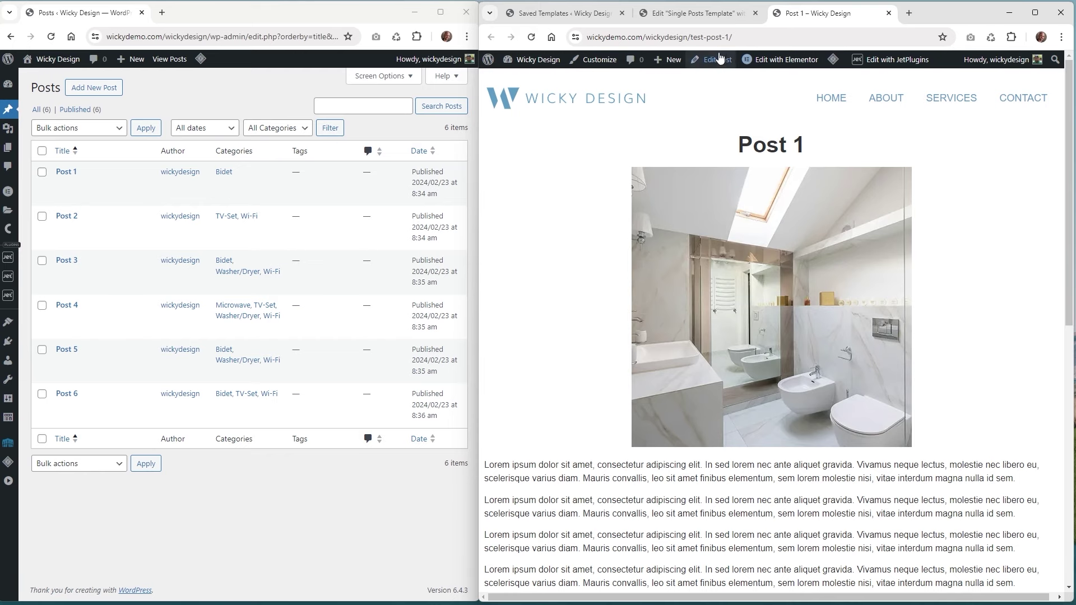
- Compare Post 1's Related Posts with the Posts list categories, then return to the editor
scroll(722, 223, "down", 2)
scroll(640, 200, "up", 2)
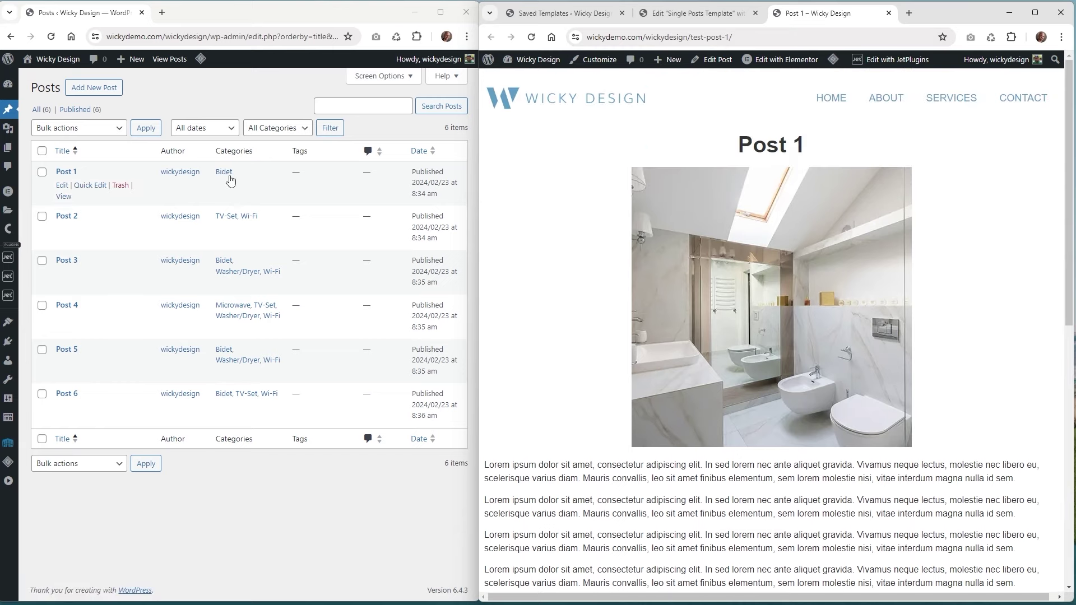
scroll(714, 307, "down", 5)
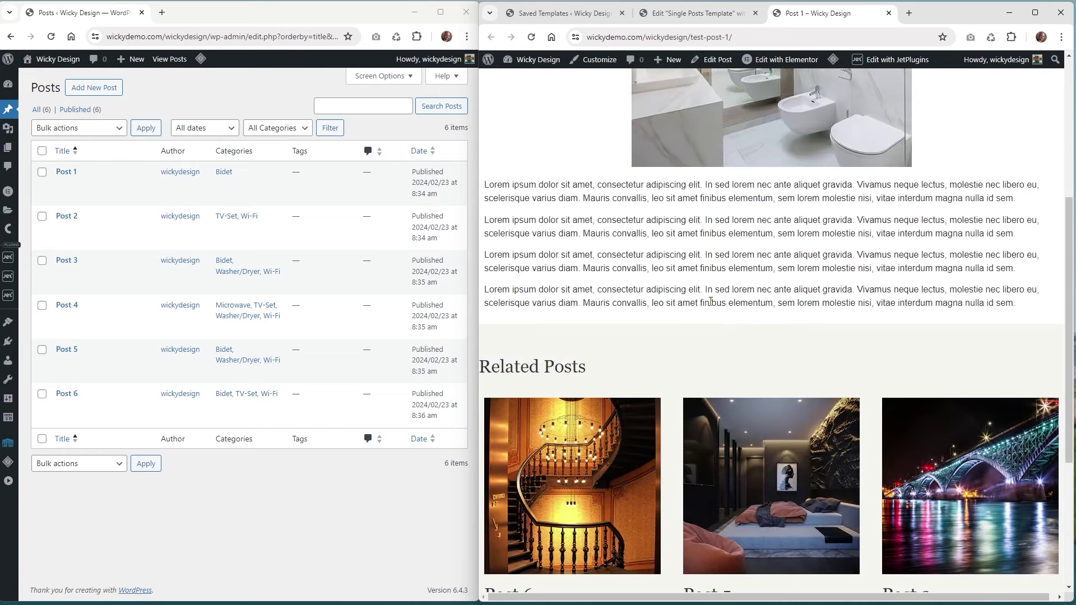
scroll(711, 301, "down", 1)
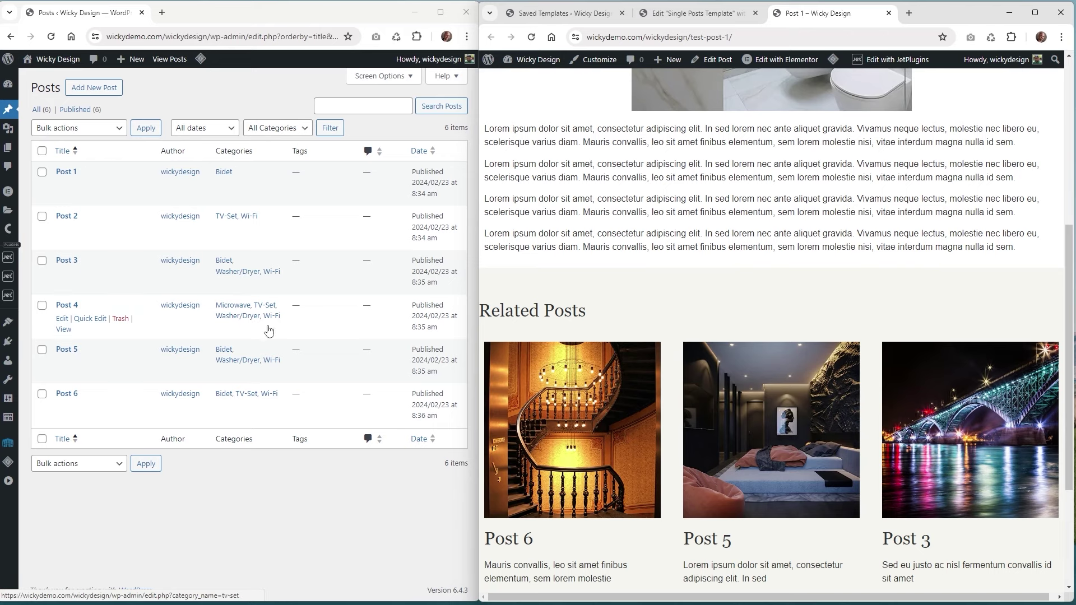
scroll(720, 360, "down", 3)
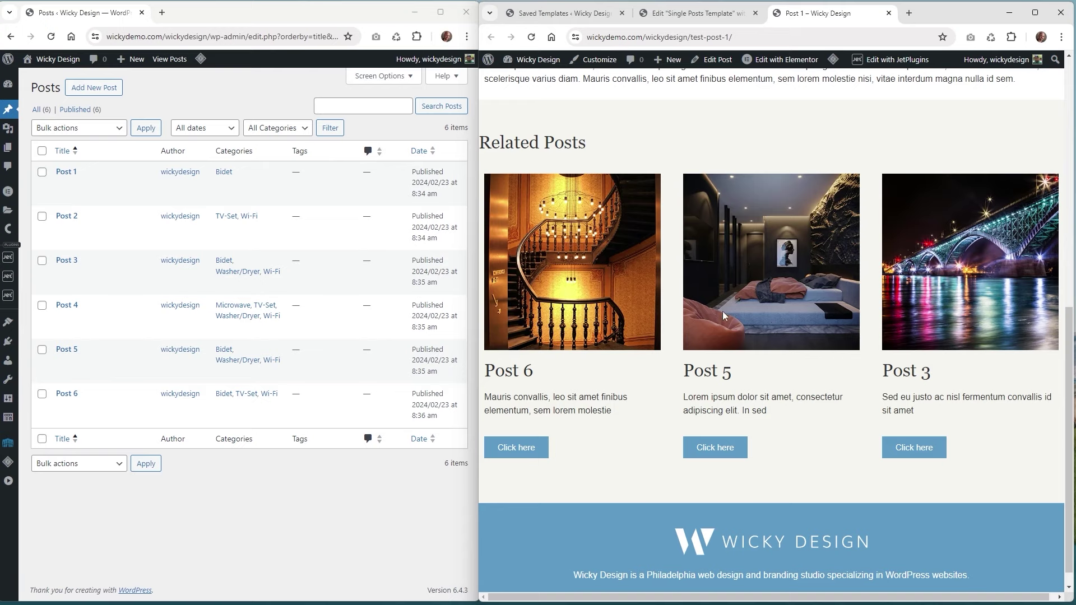
key("ctrl+shift+Tab")
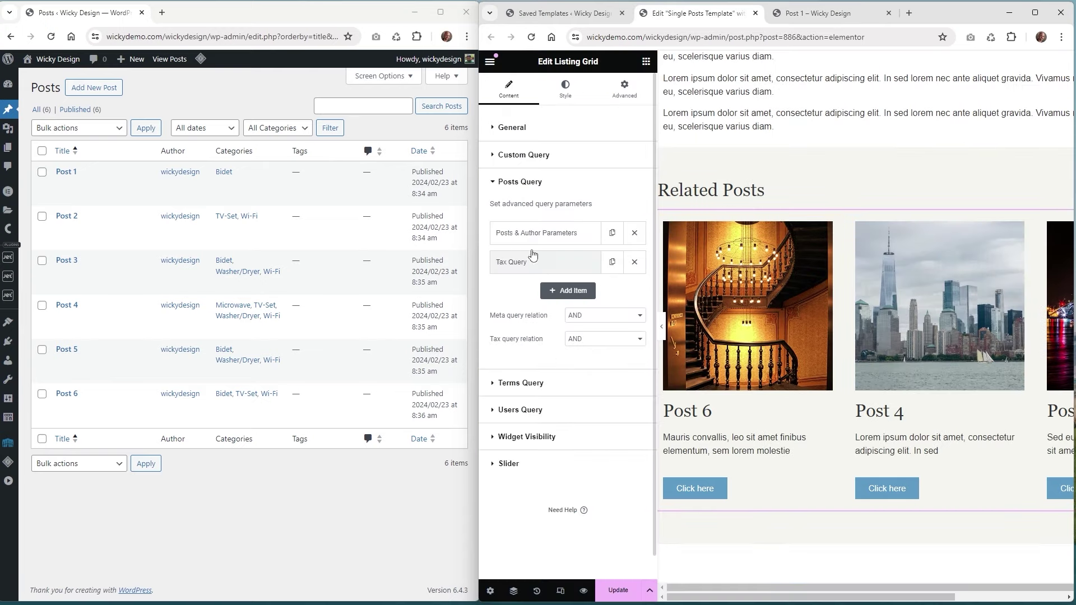
- Add an Order & Offset item sorting by Date ASC to the Posts Query and update the template
left_click(567, 292)
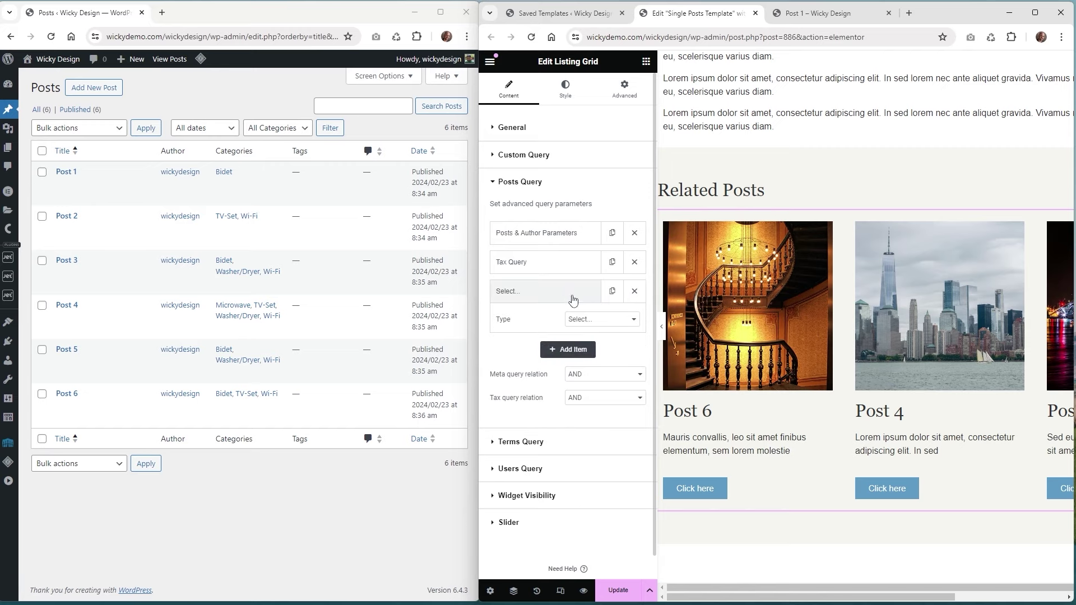
left_click(594, 319)
left_click(605, 349)
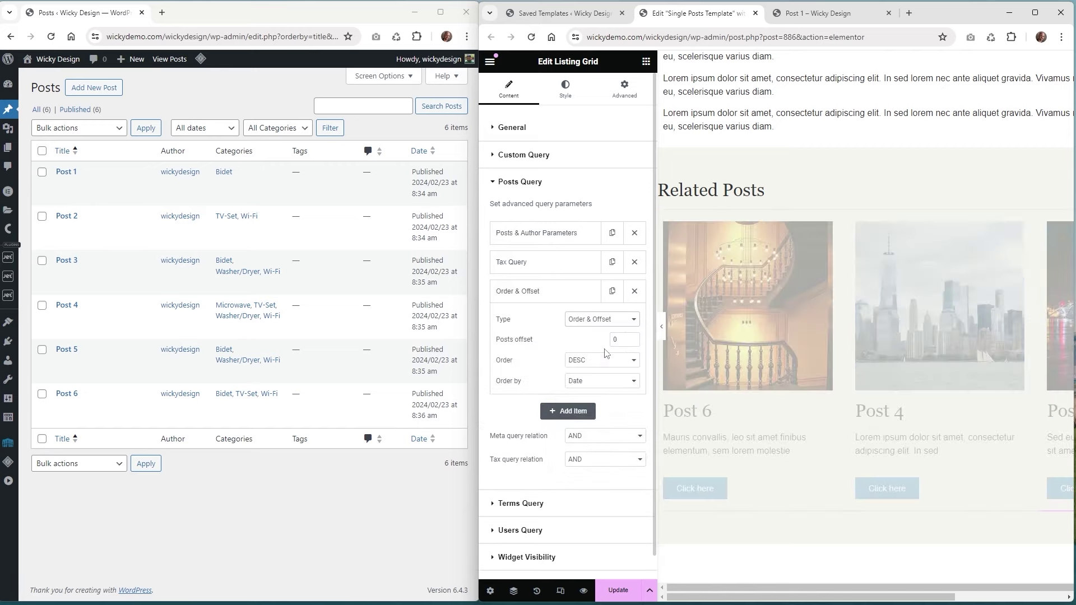
left_click(597, 364)
left_click(597, 372)
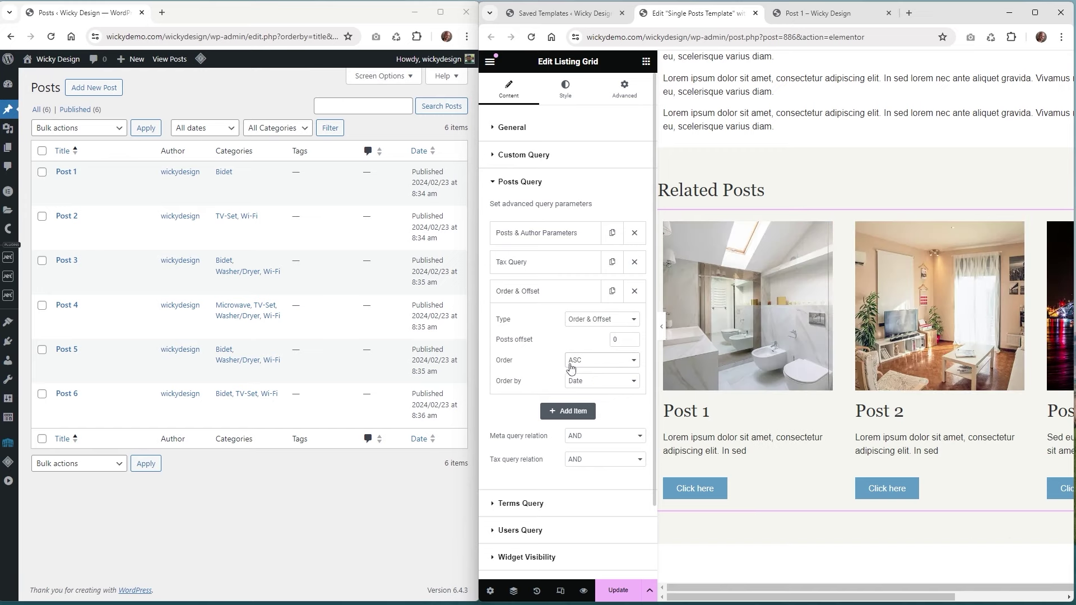
left_click(619, 590)
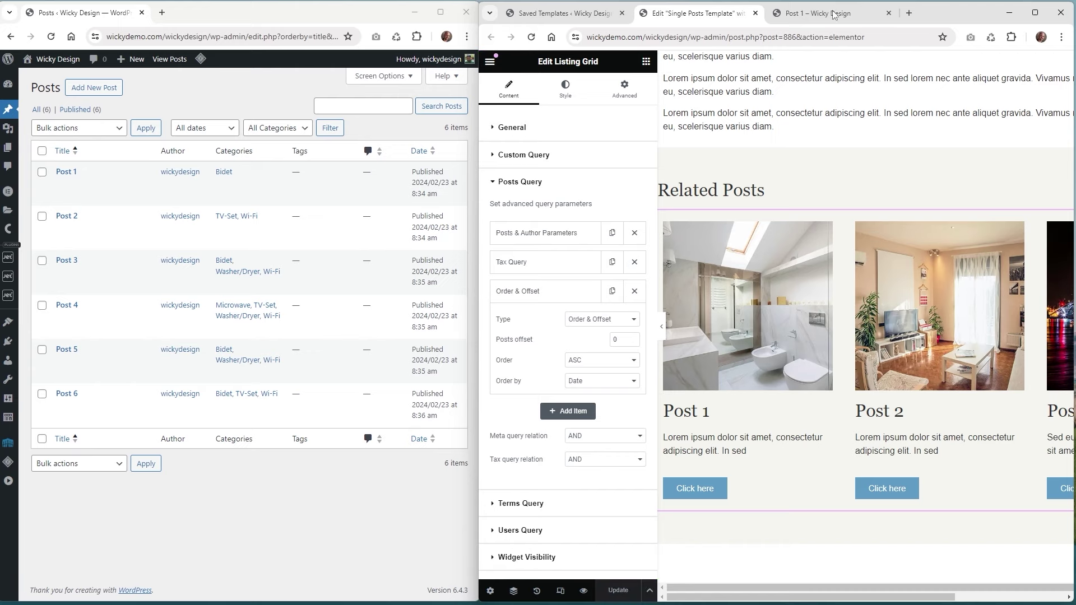
left_click(813, 16)
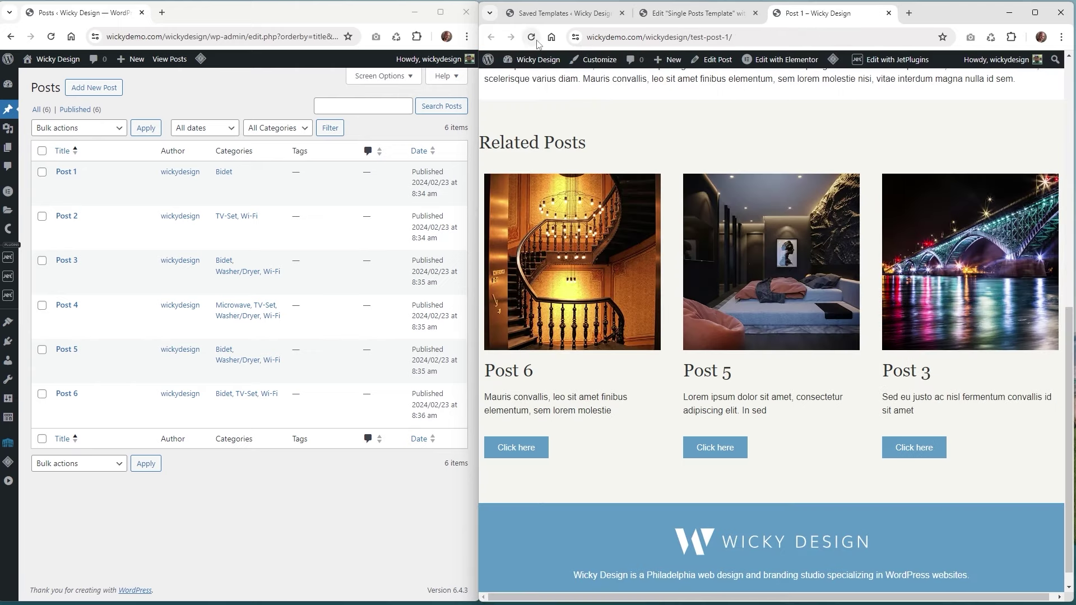
- Reload Post 1 to check the new order, then open test-post-2 and view its Related Posts
left_click(531, 37)
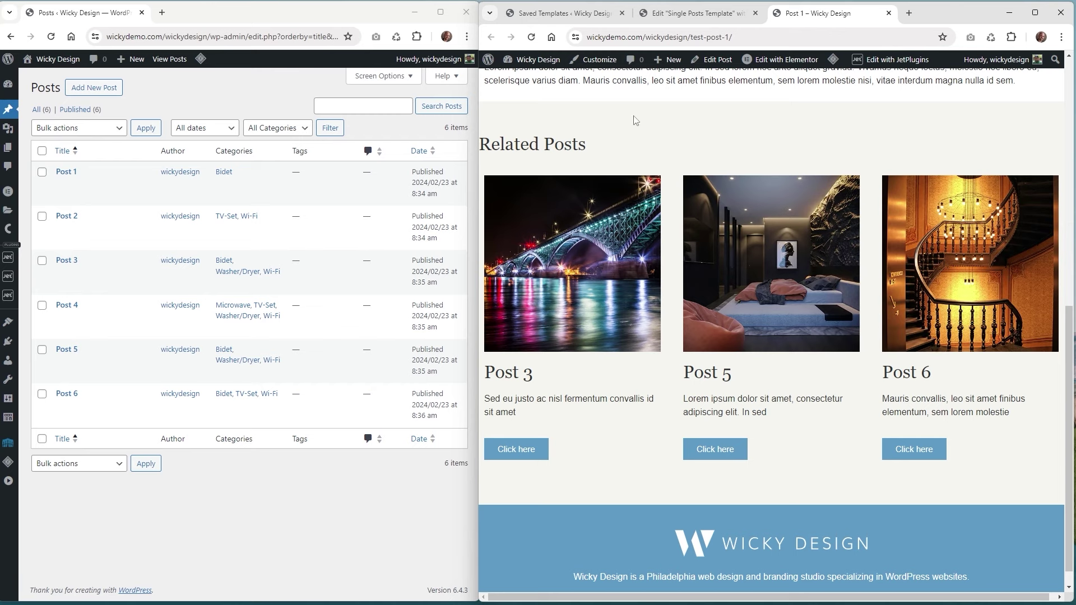
left_click(736, 37)
left_click(755, 37)
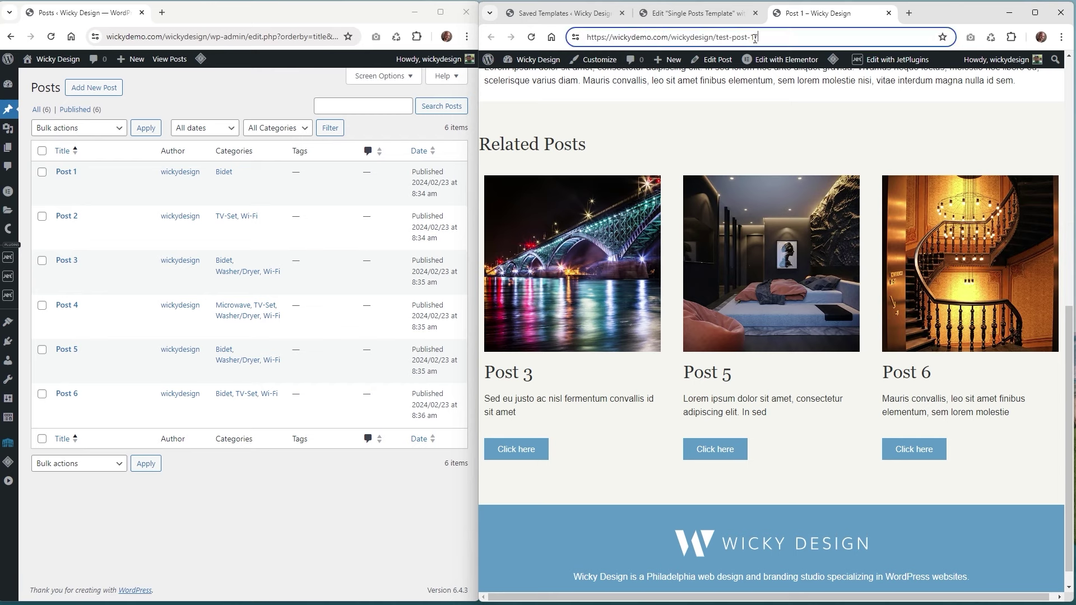
key("BackSpace")
key("BackSpace")
type("2")
key("Return")
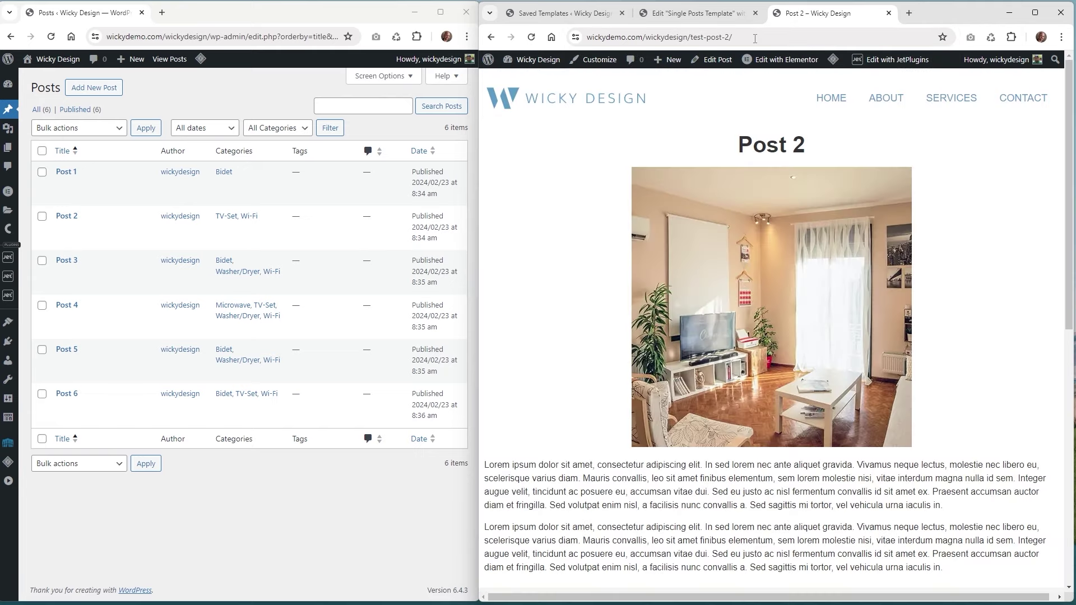
scroll(726, 331, "down", 5)
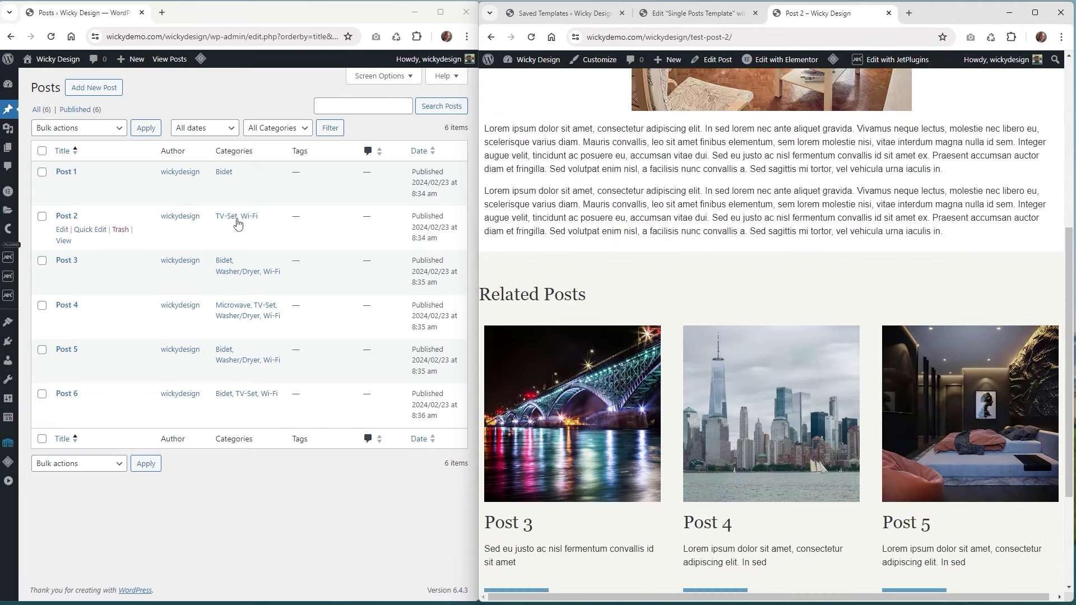
scroll(735, 344, "down", 2)
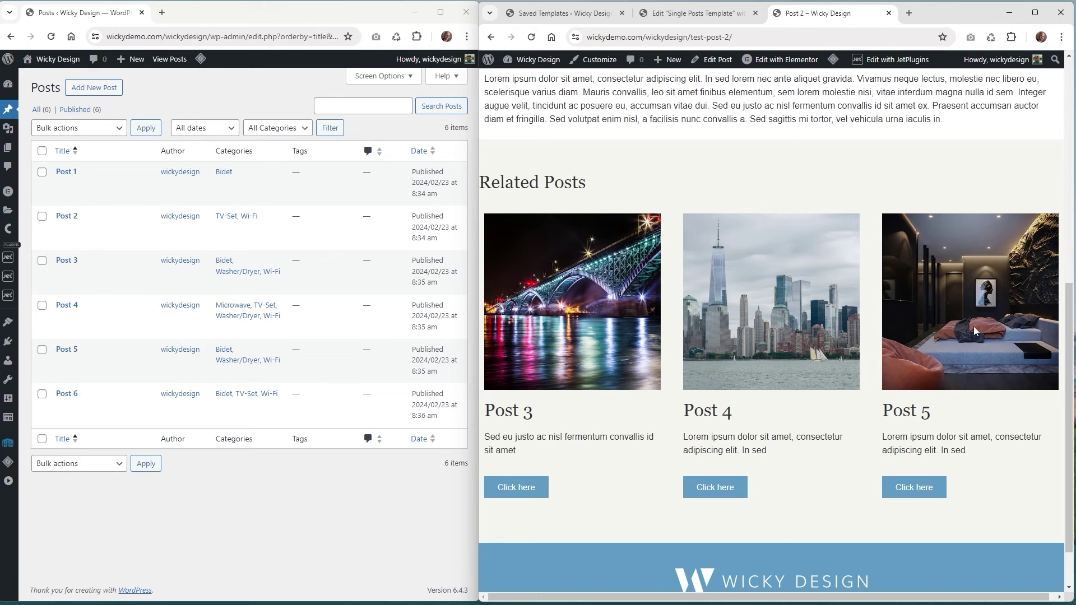
scroll(928, 303, "up", 3)
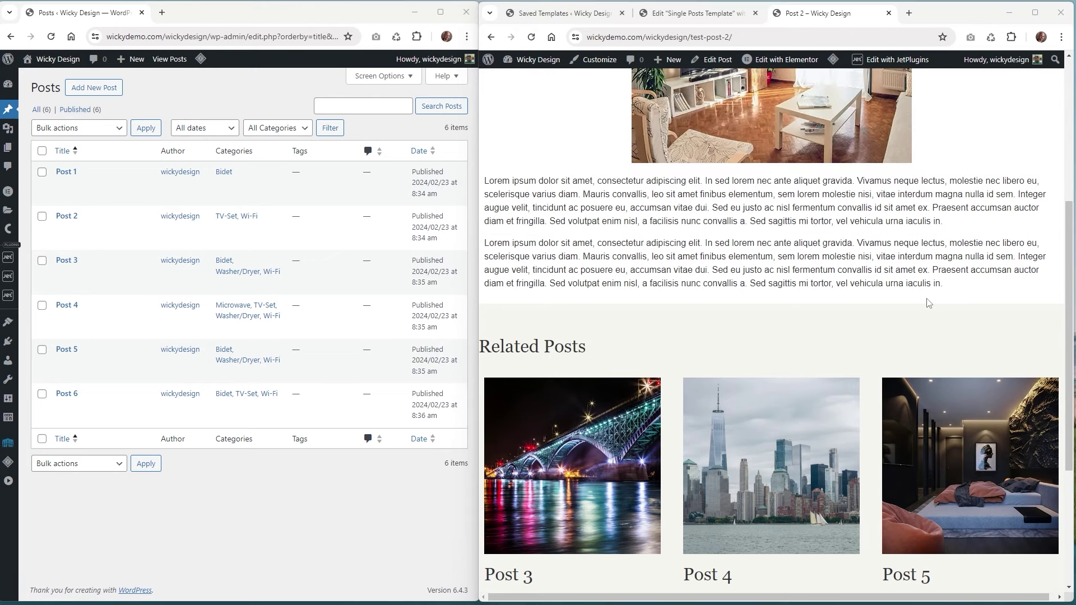